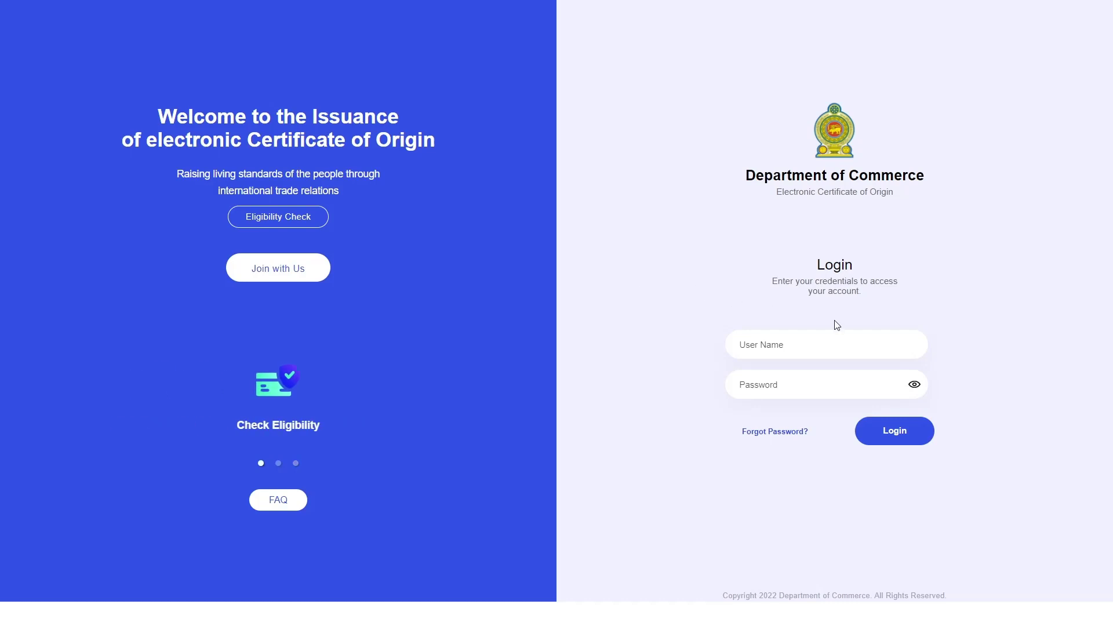
Log in to the exporter account with the account e-mail and password.
left_click(843, 341)
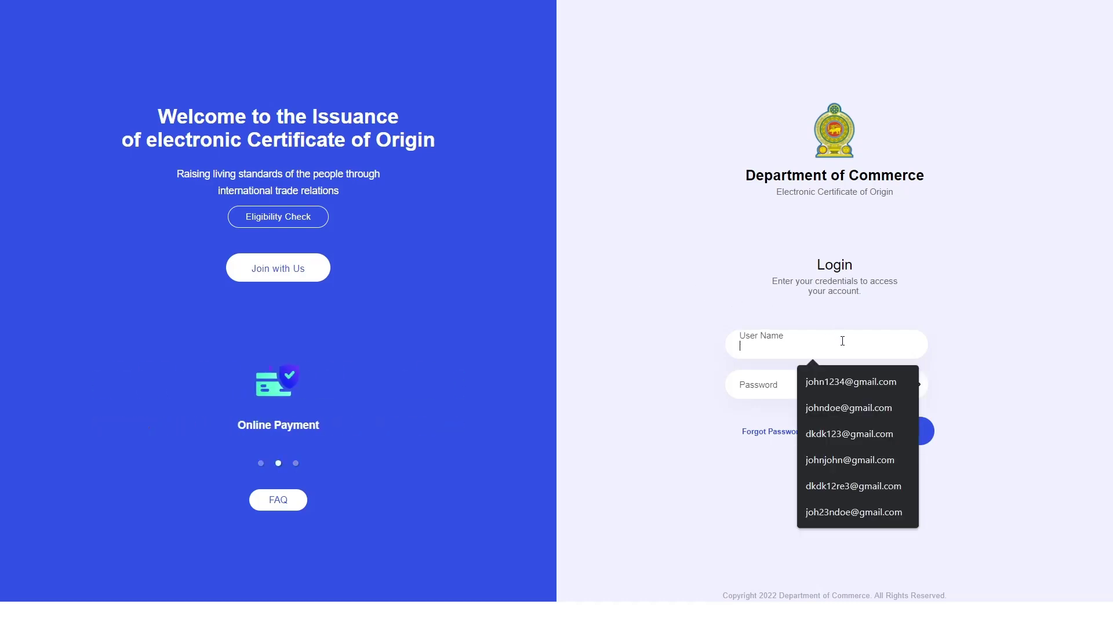
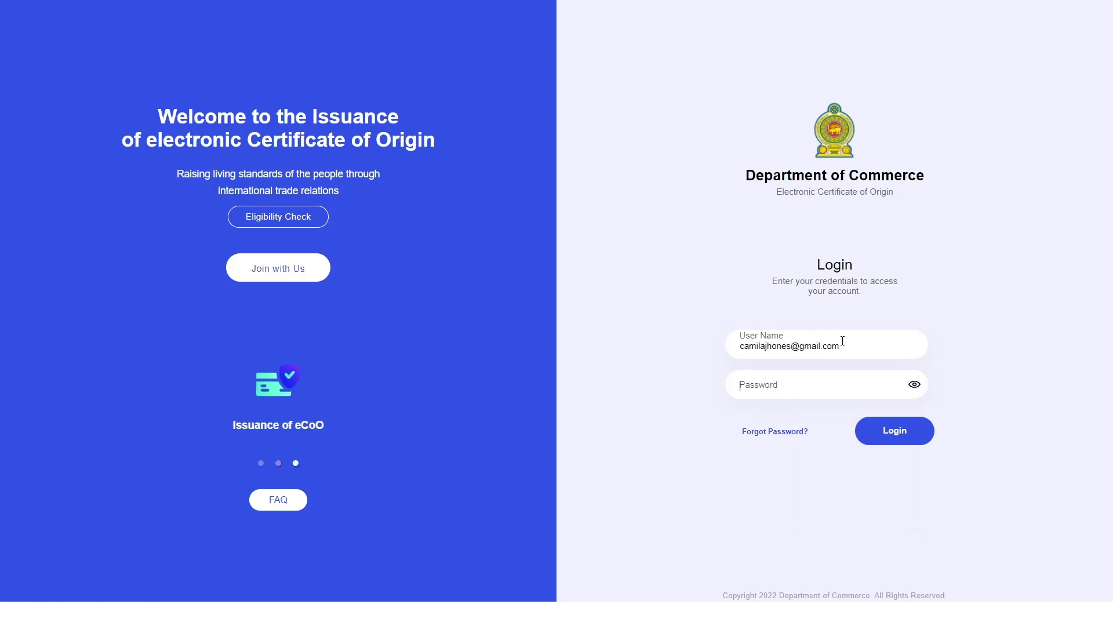
key("Tab")
type("x")
left_click(899, 430)
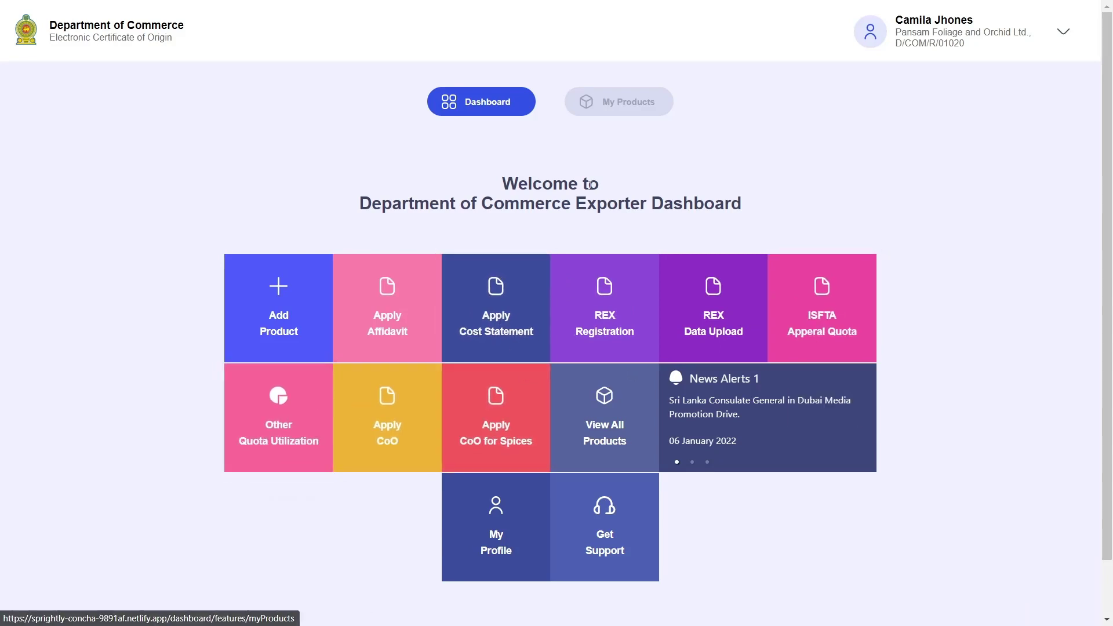
left_click(636, 107)
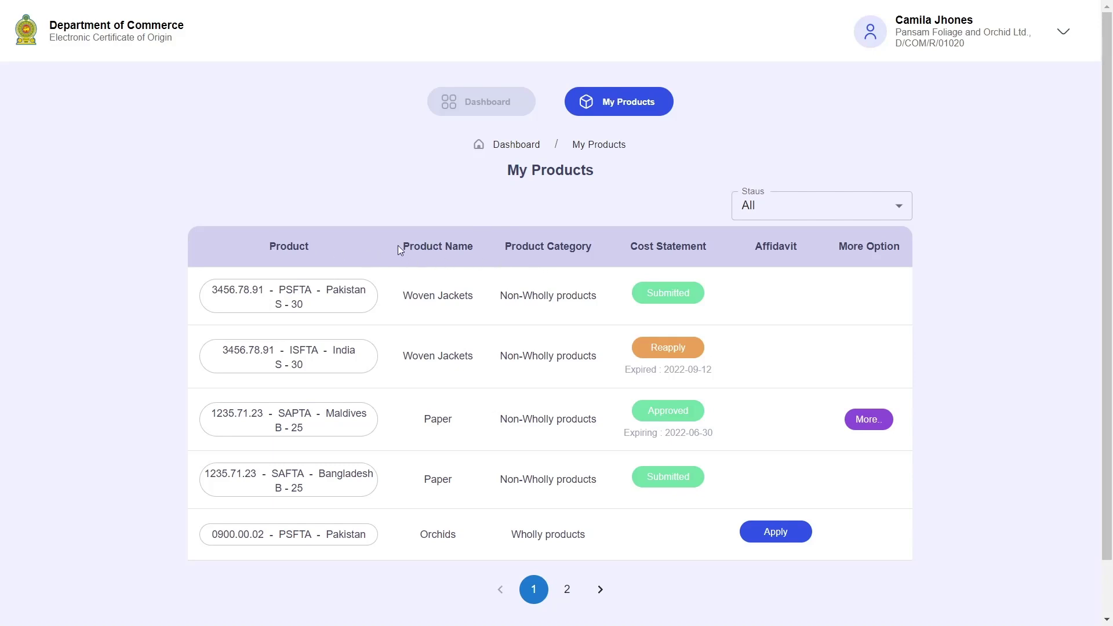
left_click_drag(398, 245, 798, 240)
left_click(798, 240)
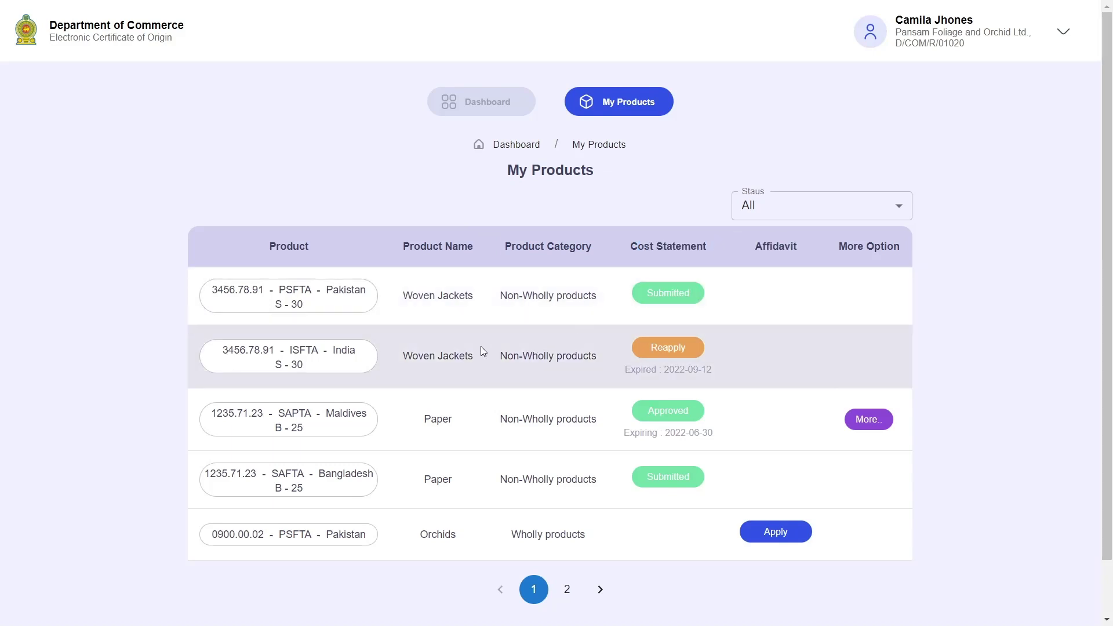
double_click(233, 291)
double_click(297, 289)
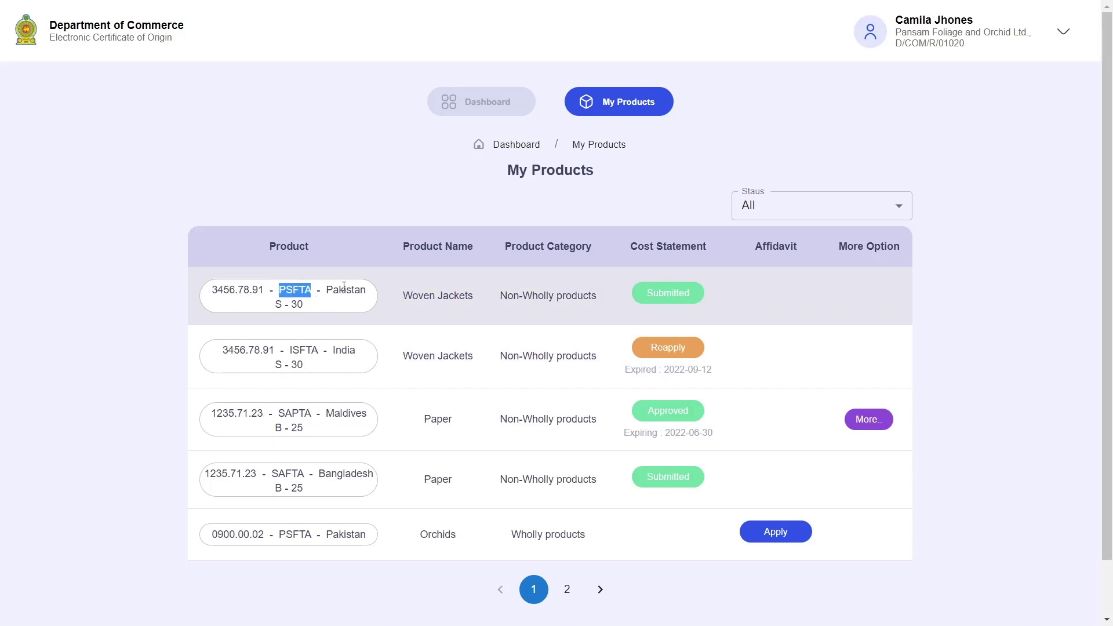
double_click(351, 289)
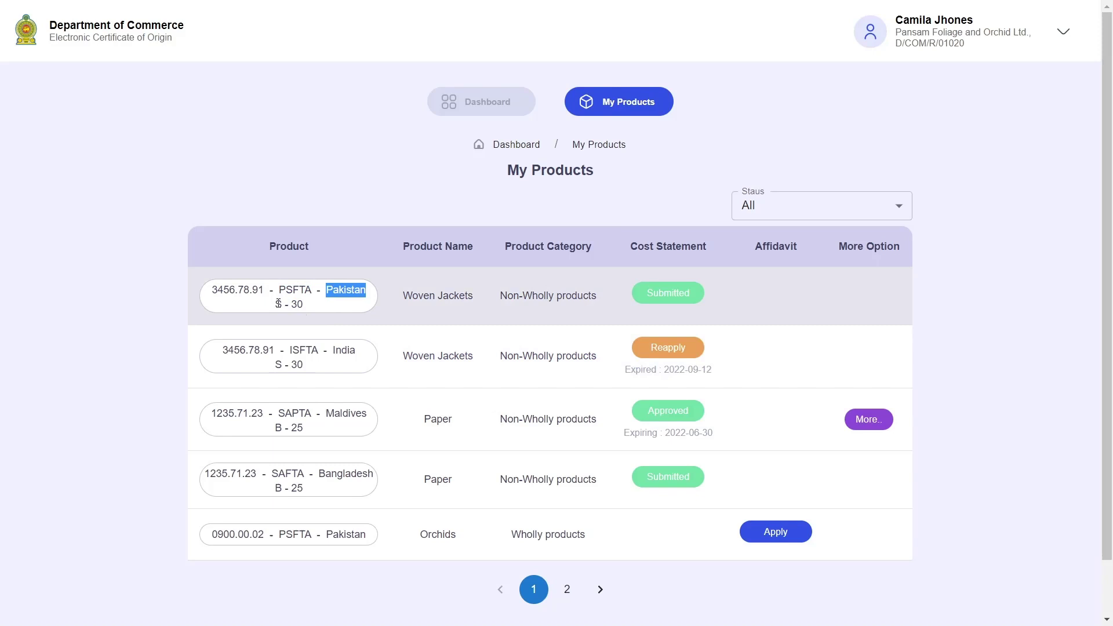
double_click(279, 304)
double_click(299, 304)
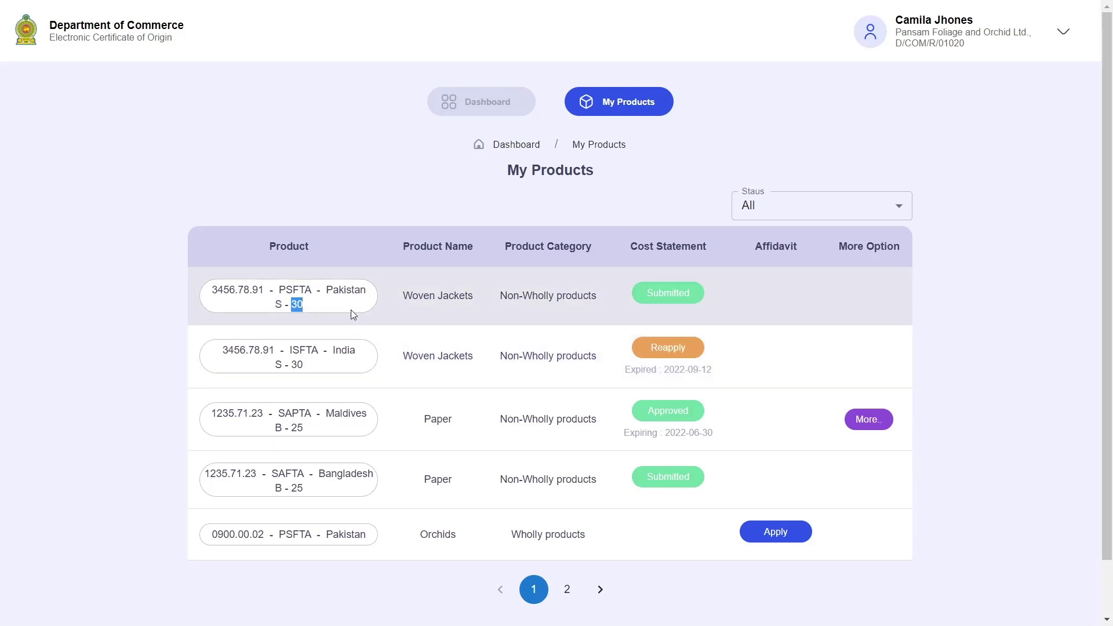
left_click(379, 317)
left_click_drag(401, 297, 497, 296)
left_click_drag(481, 360, 367, 360)
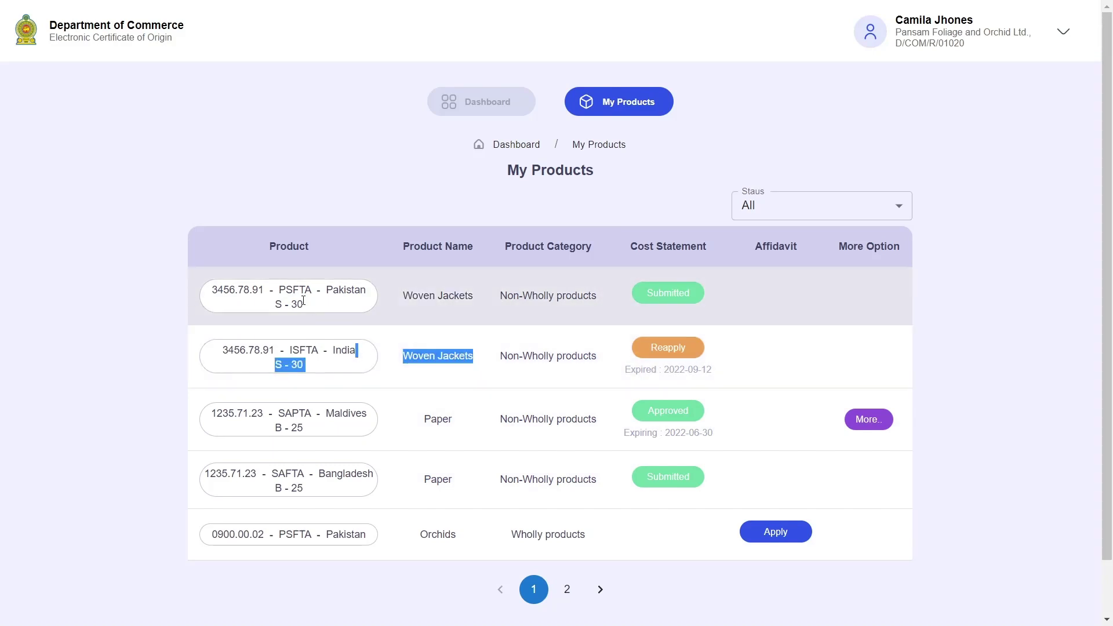
left_click(337, 286)
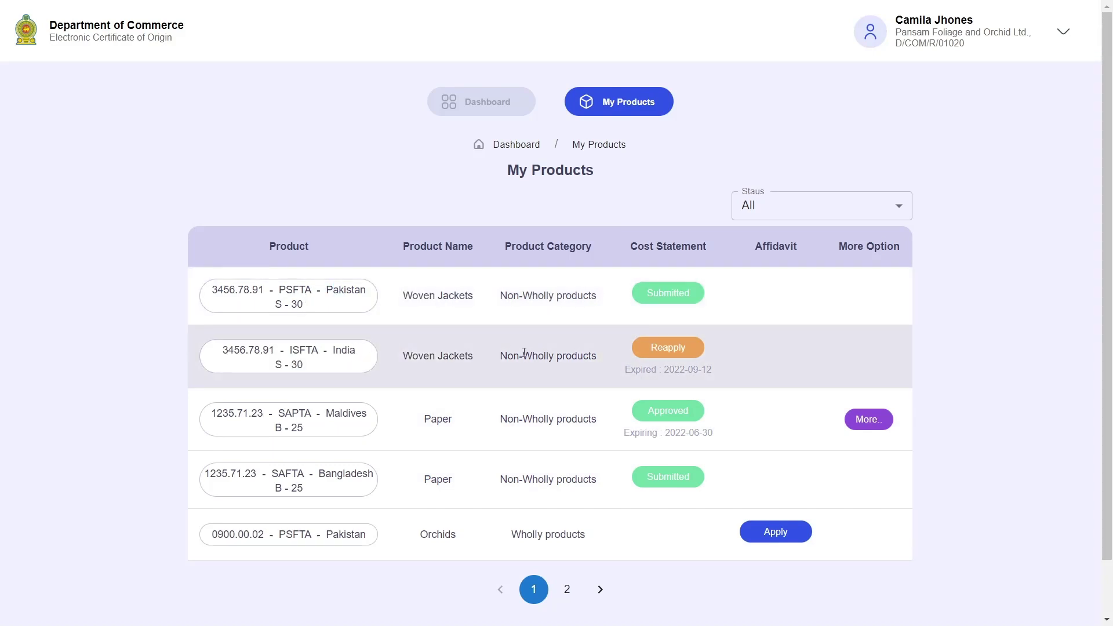
double_click(442, 421)
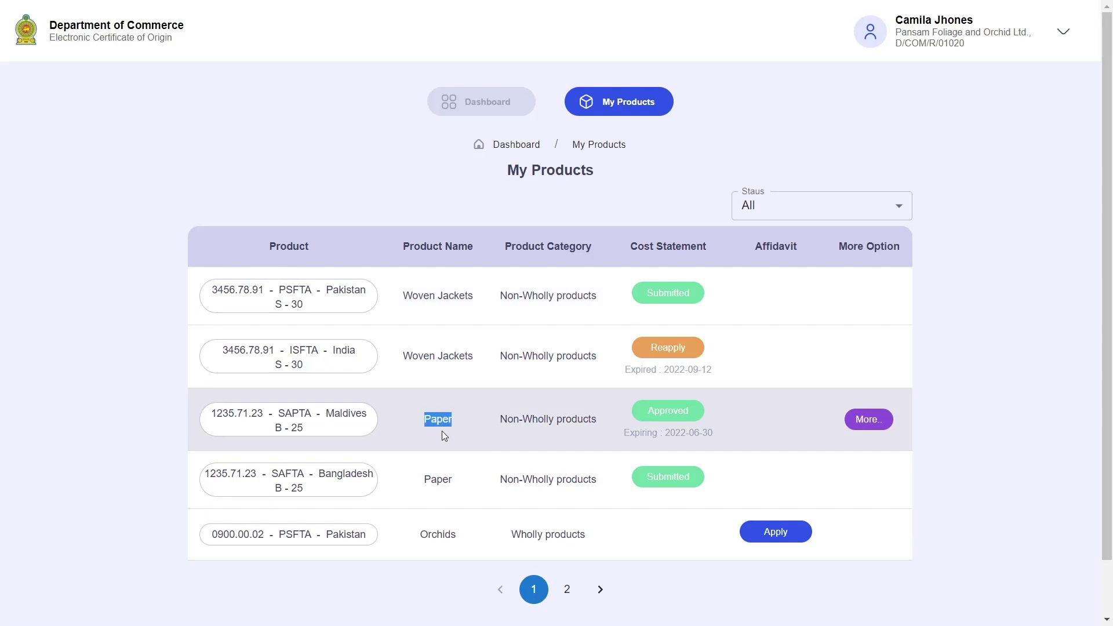
double_click(446, 493)
double_click(350, 412)
double_click(299, 412)
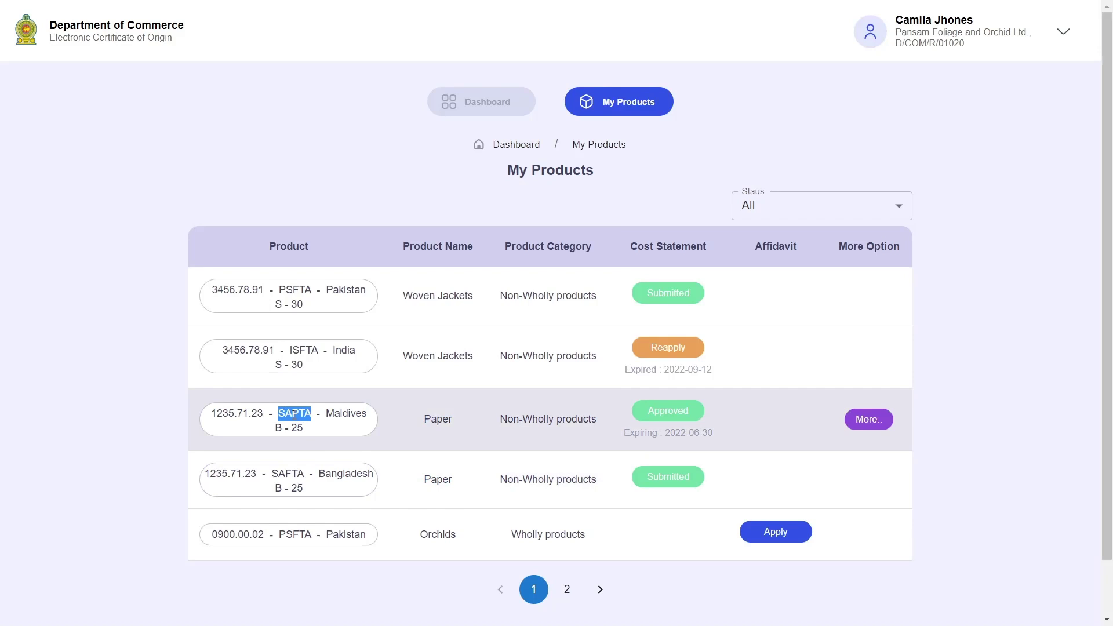
double_click(343, 473)
double_click(300, 472)
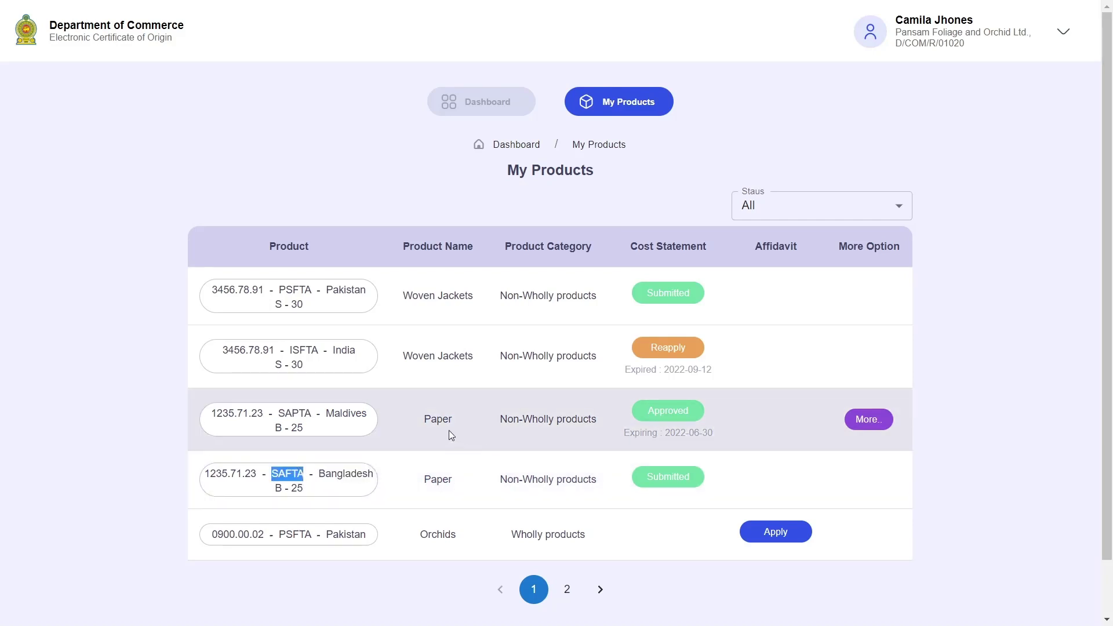
left_click(485, 429)
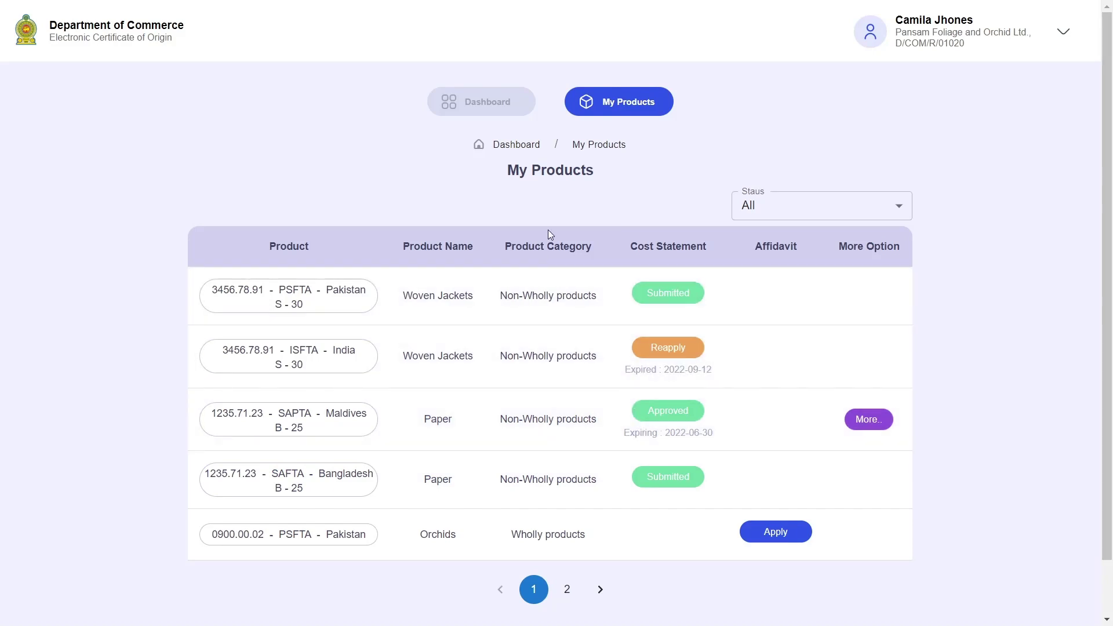
From the dashboard, start a new product with HS code 5678.91.23 and name Pens.
left_click(504, 110)
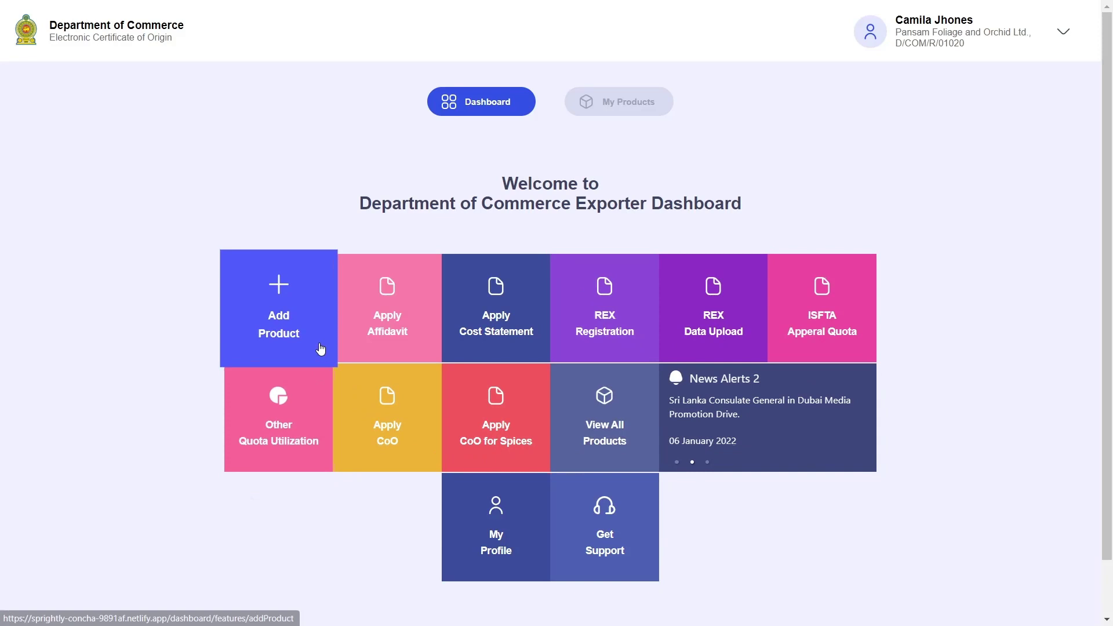
left_click(298, 330)
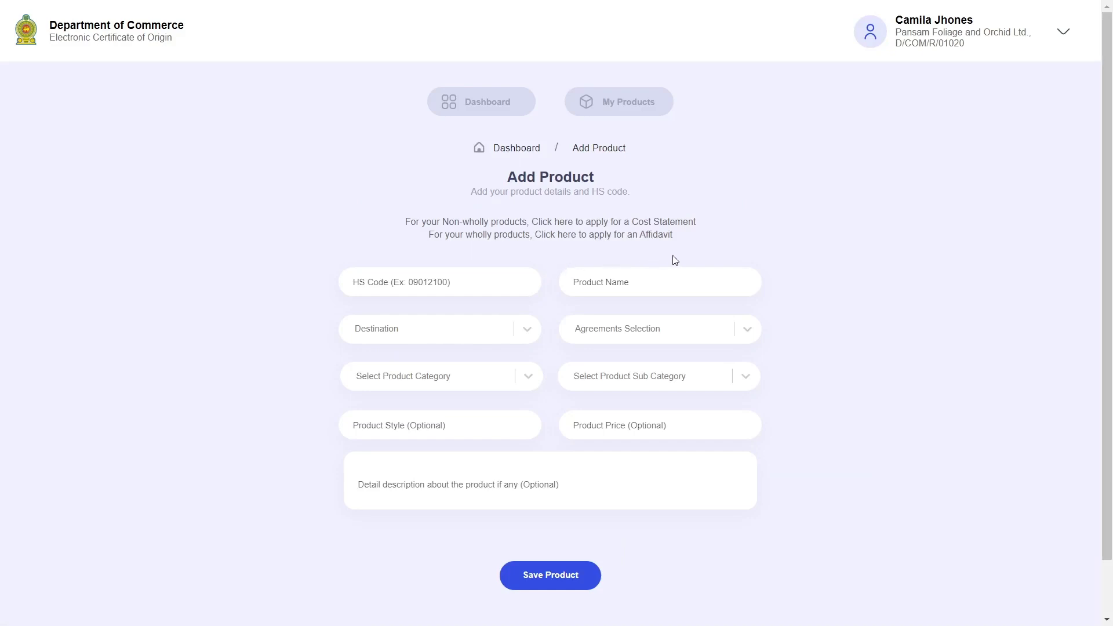
left_click(462, 275)
type("56")
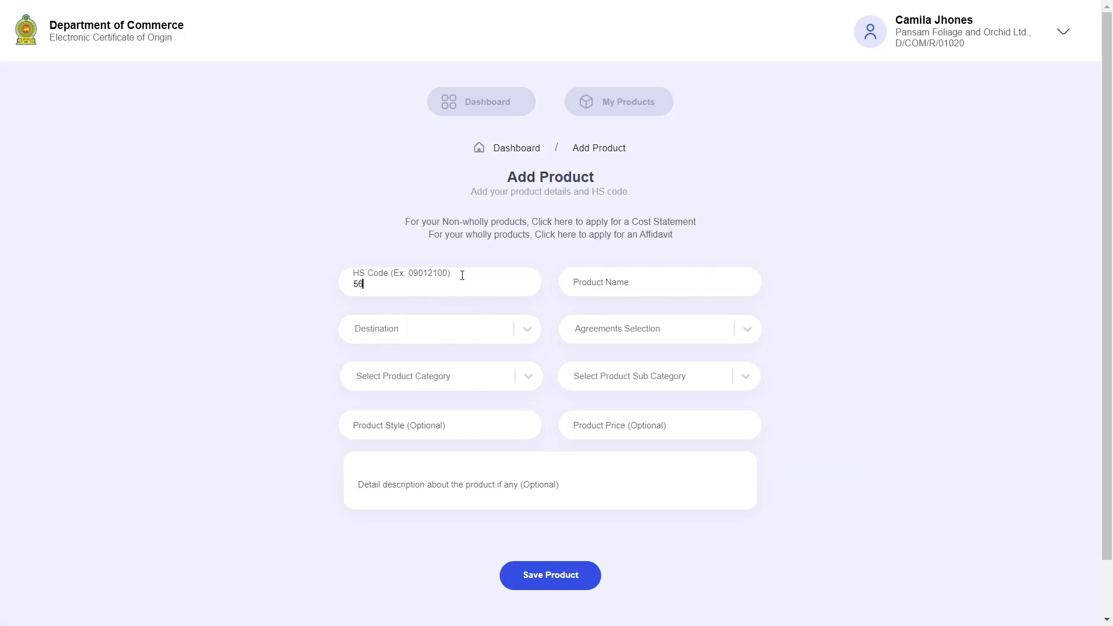
type("78.91.23")
left_click(587, 271)
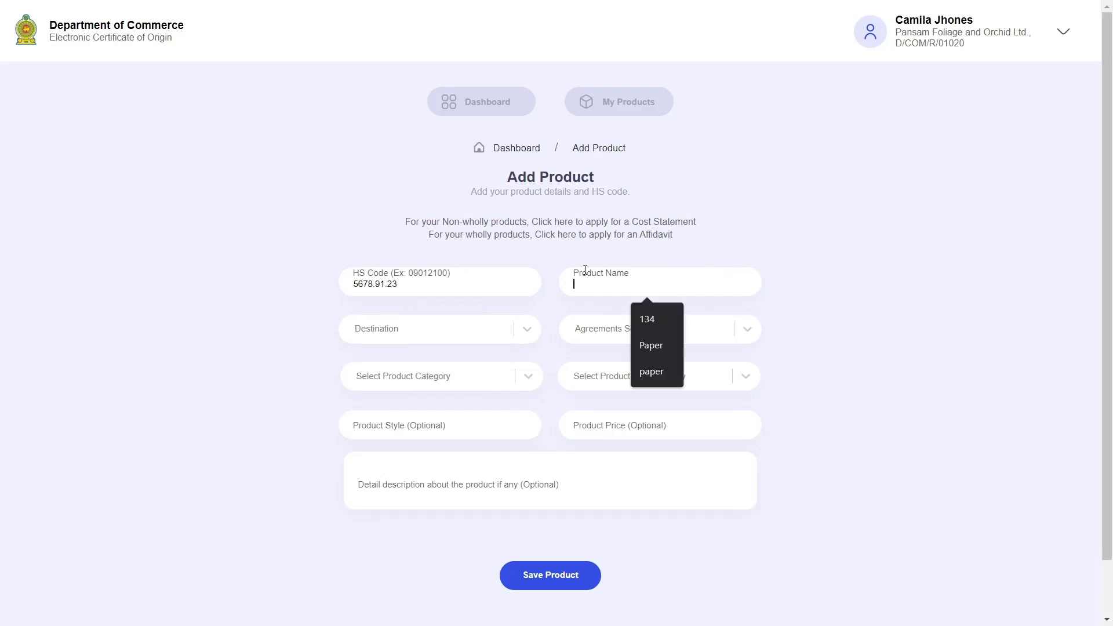
type("Pens")
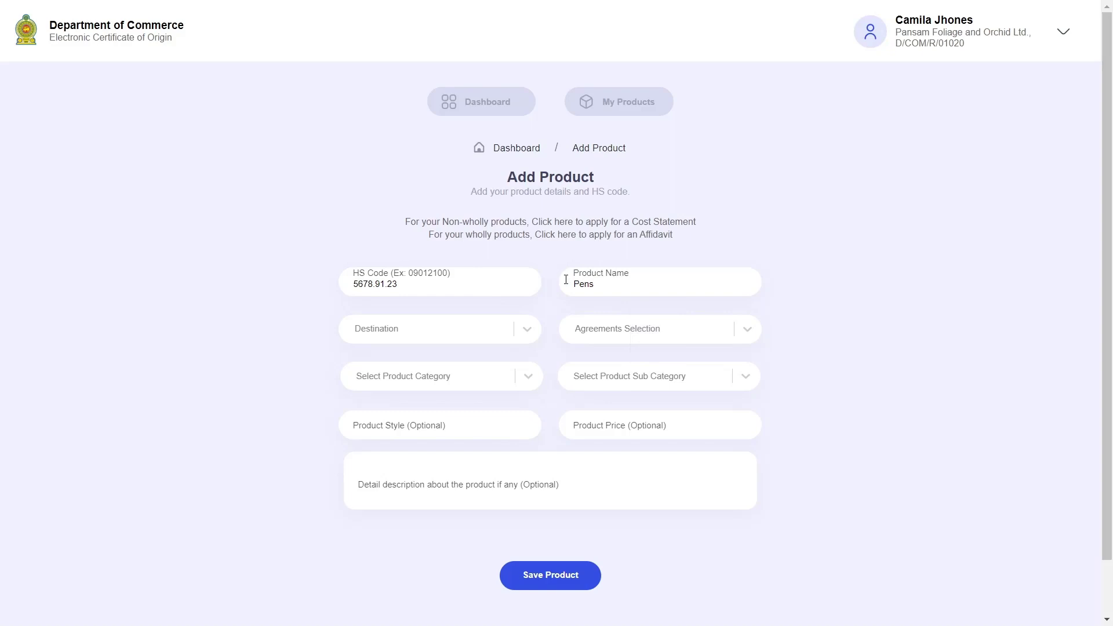
Set destination India, agreement ISFTA and category Wholly products.
left_click(524, 332)
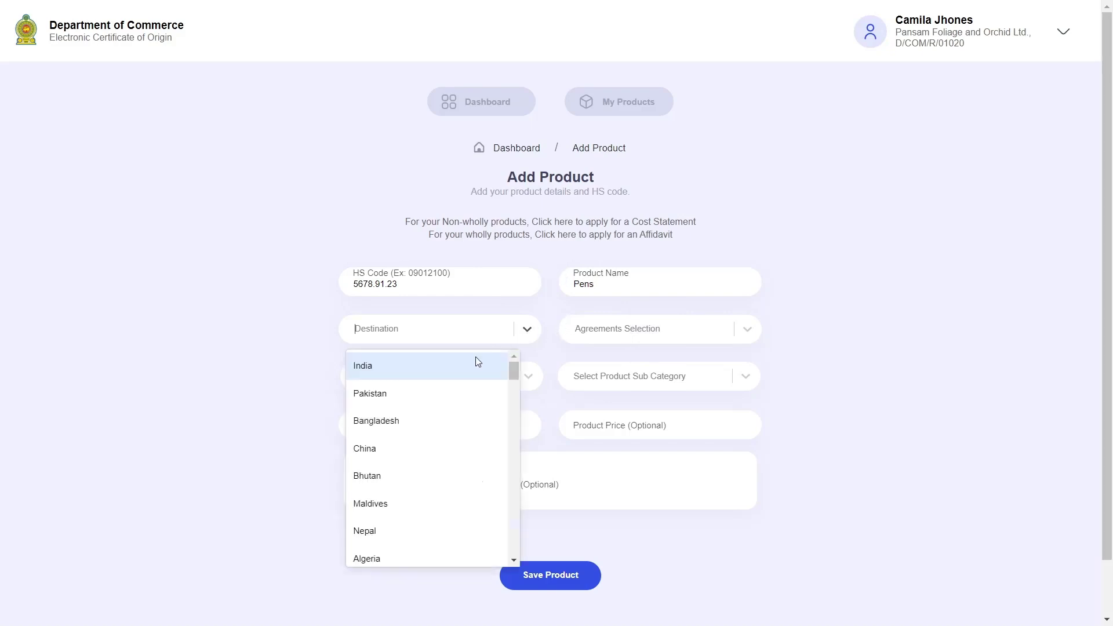
left_click(422, 379)
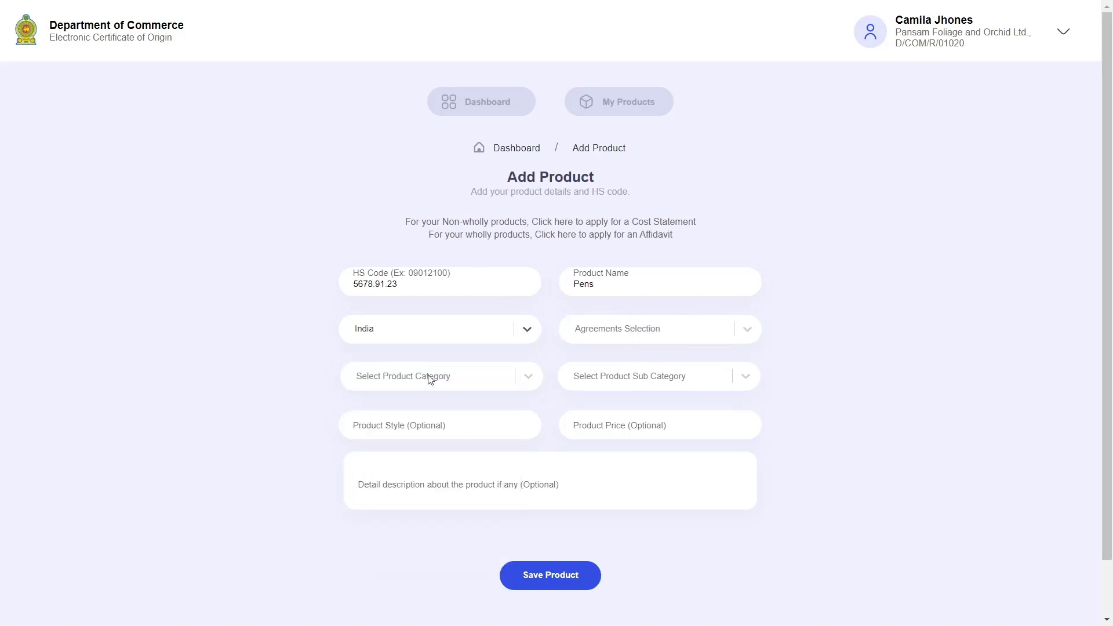
left_click(670, 339)
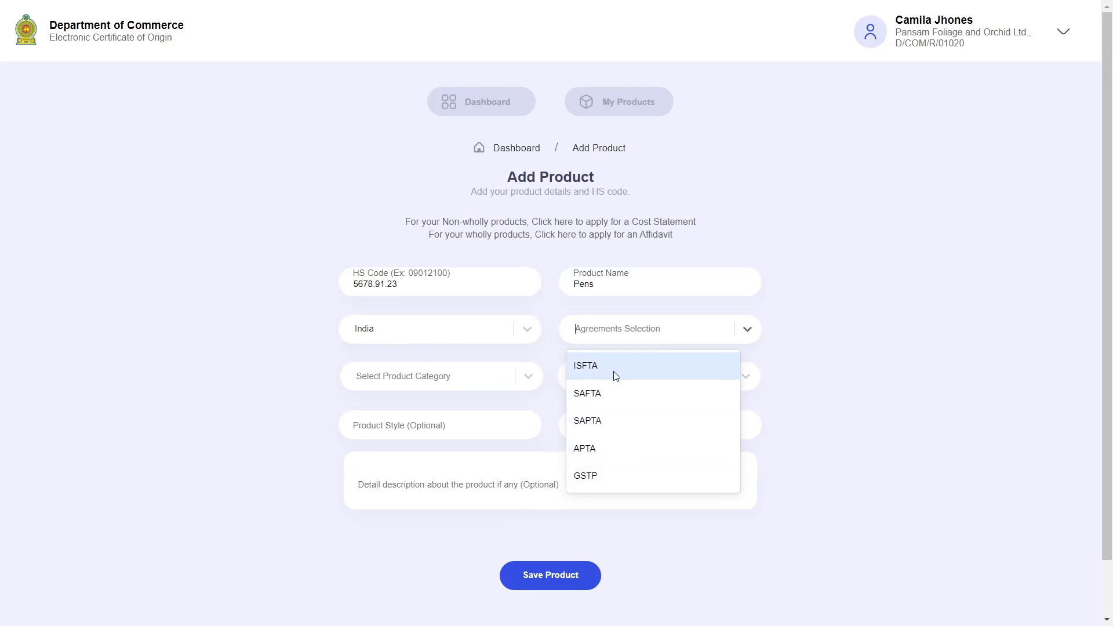
left_click(632, 369)
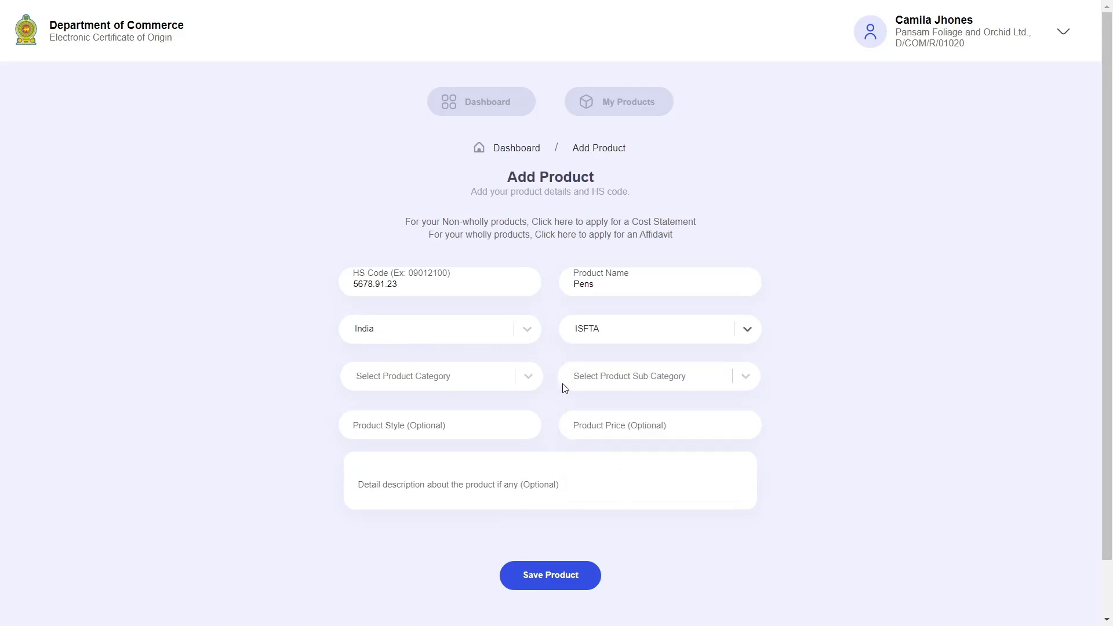
left_click(470, 379)
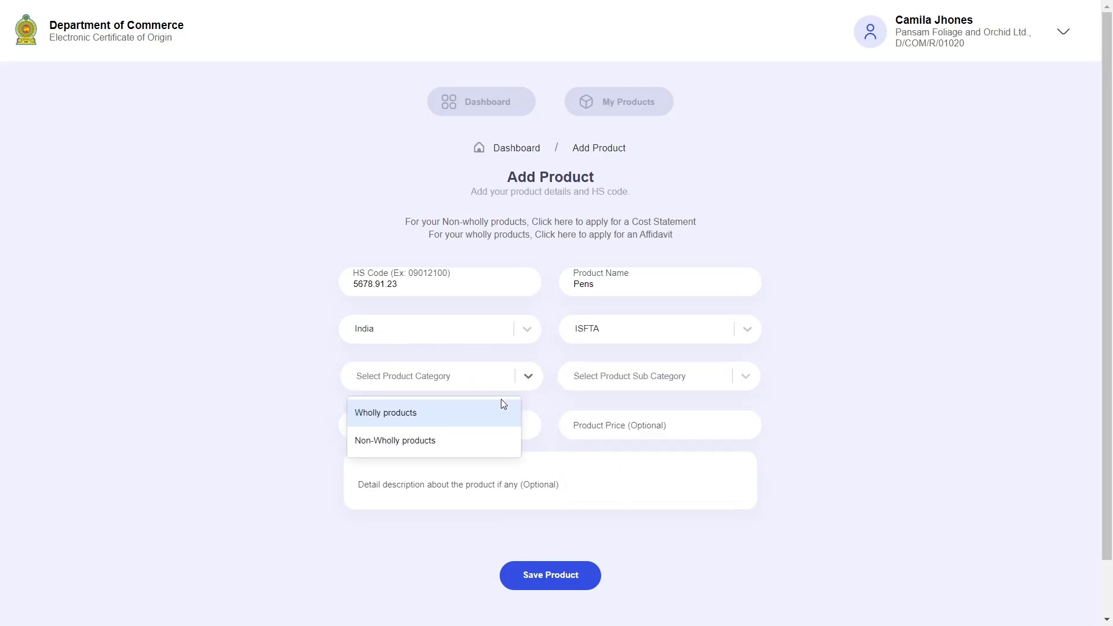
left_click(446, 421)
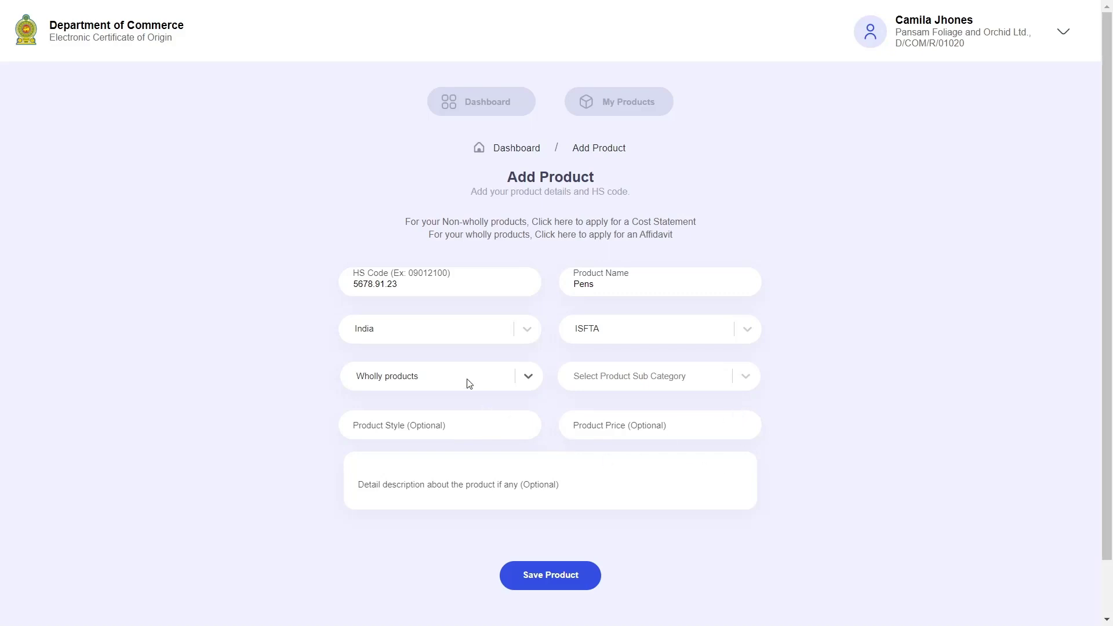
left_click(525, 376)
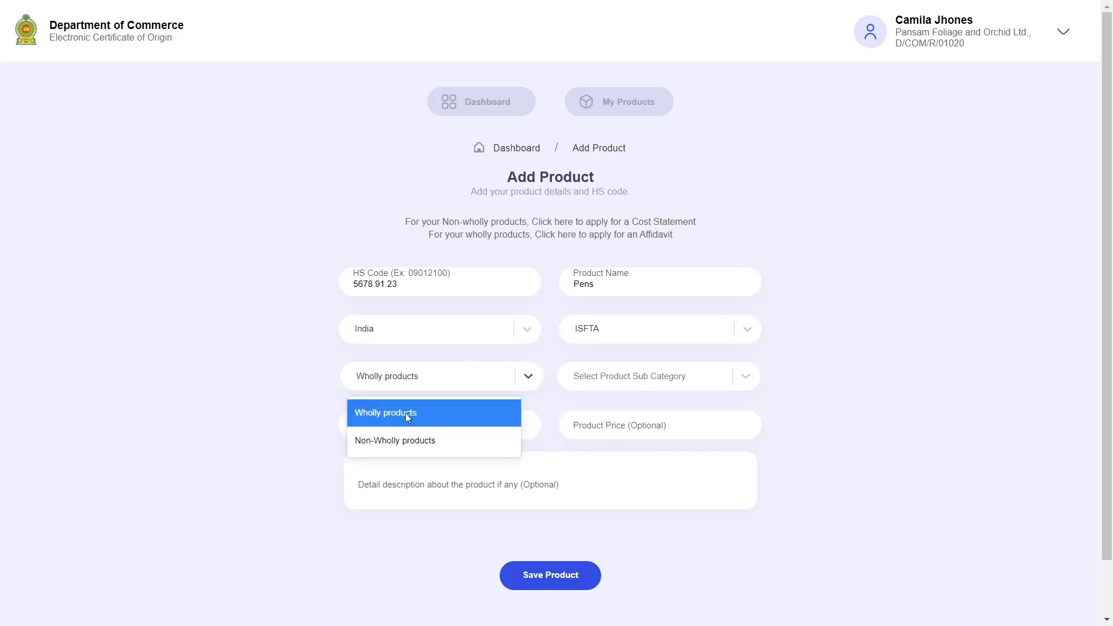
left_click(405, 413)
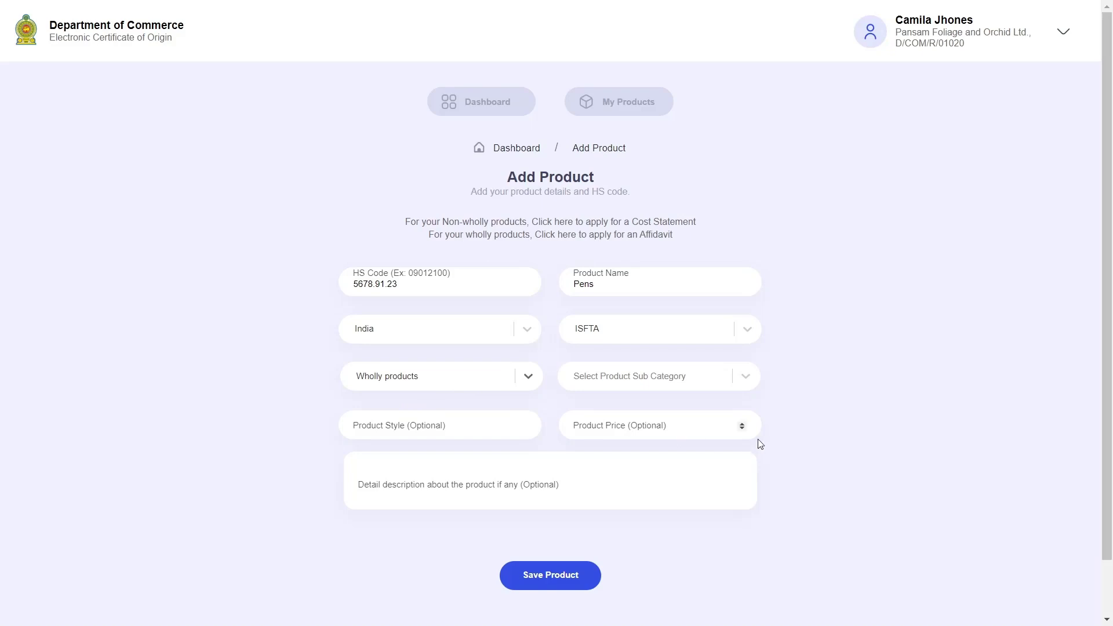
scroll(760, 444, "down", 1)
Try Spices and Allied Product, Edible Fish and Tea as the Pens sub-category.
left_click(740, 325)
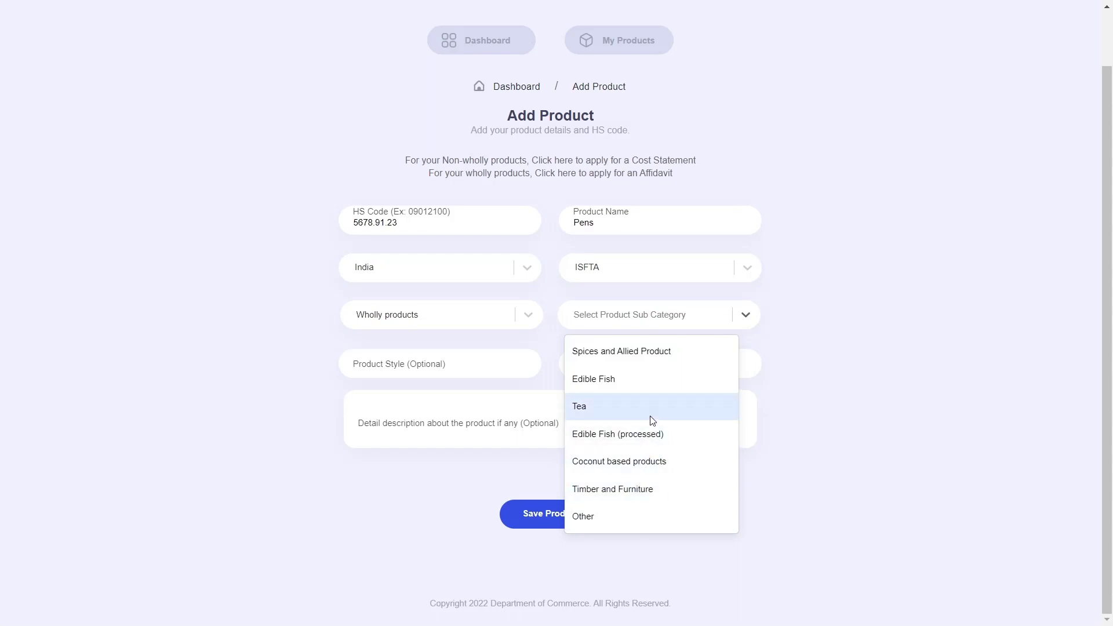
left_click(652, 361)
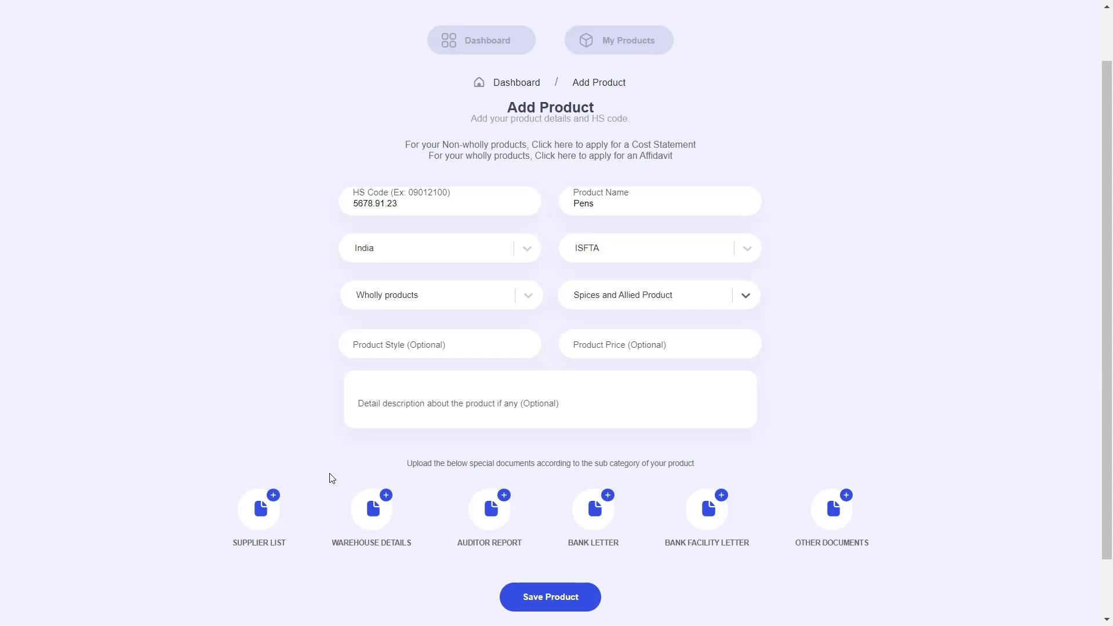
mouse_move(300, 499)
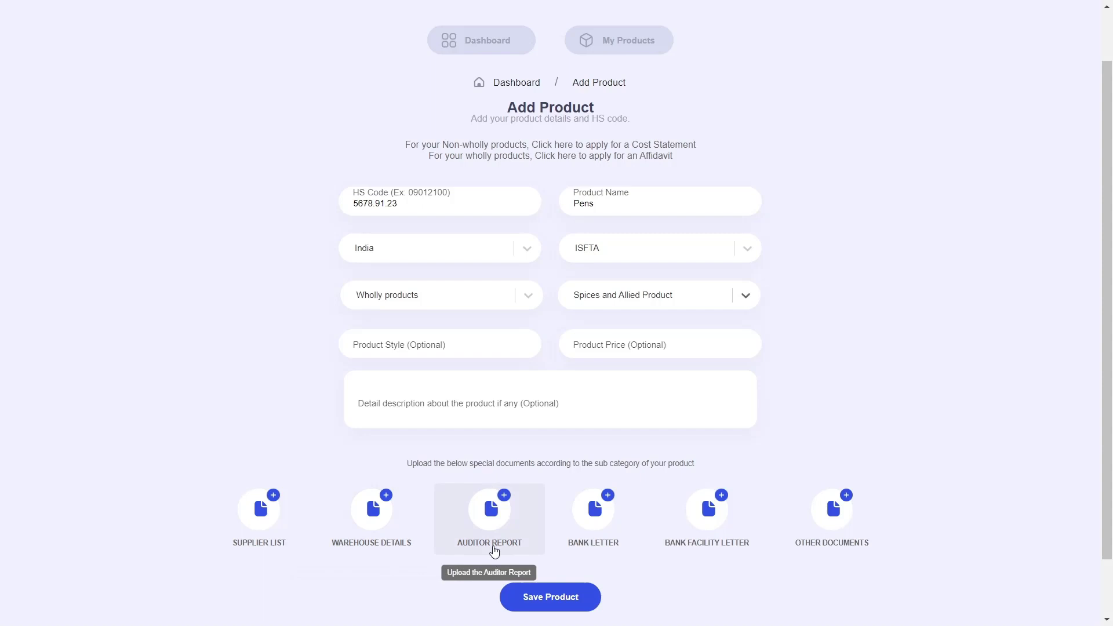
mouse_move(598, 558)
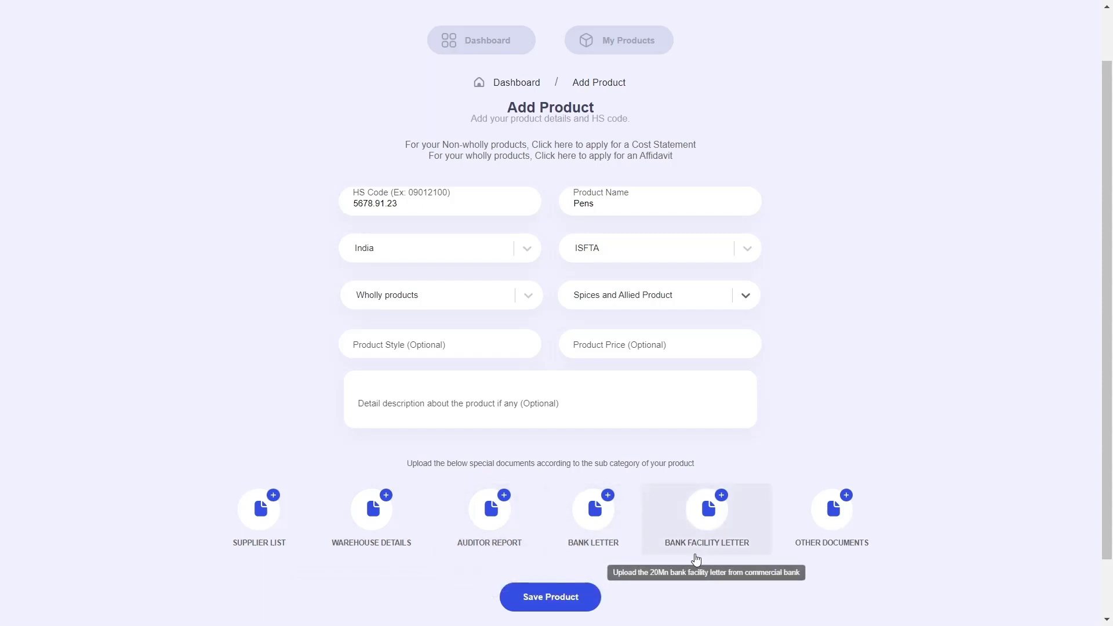
mouse_move(794, 555)
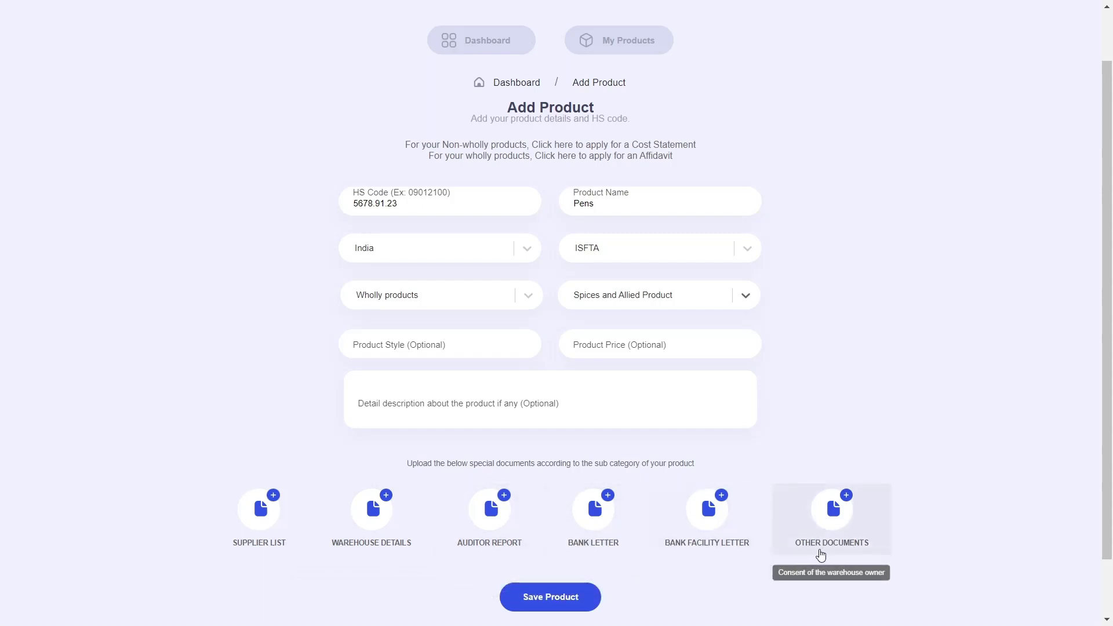
left_click(751, 304)
left_click(618, 364)
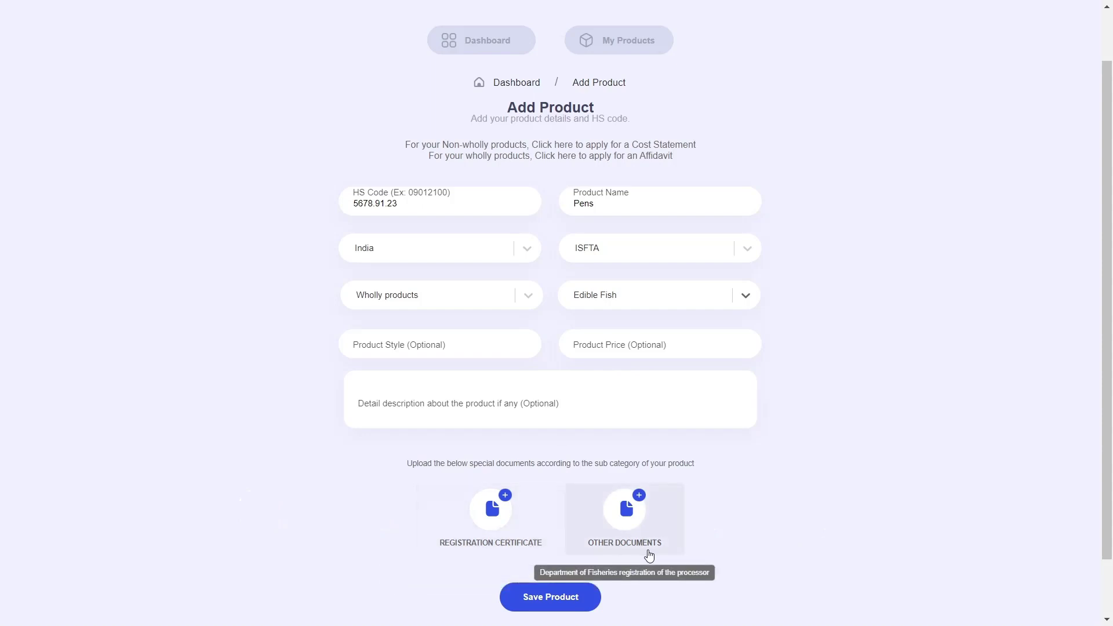
left_click(745, 295)
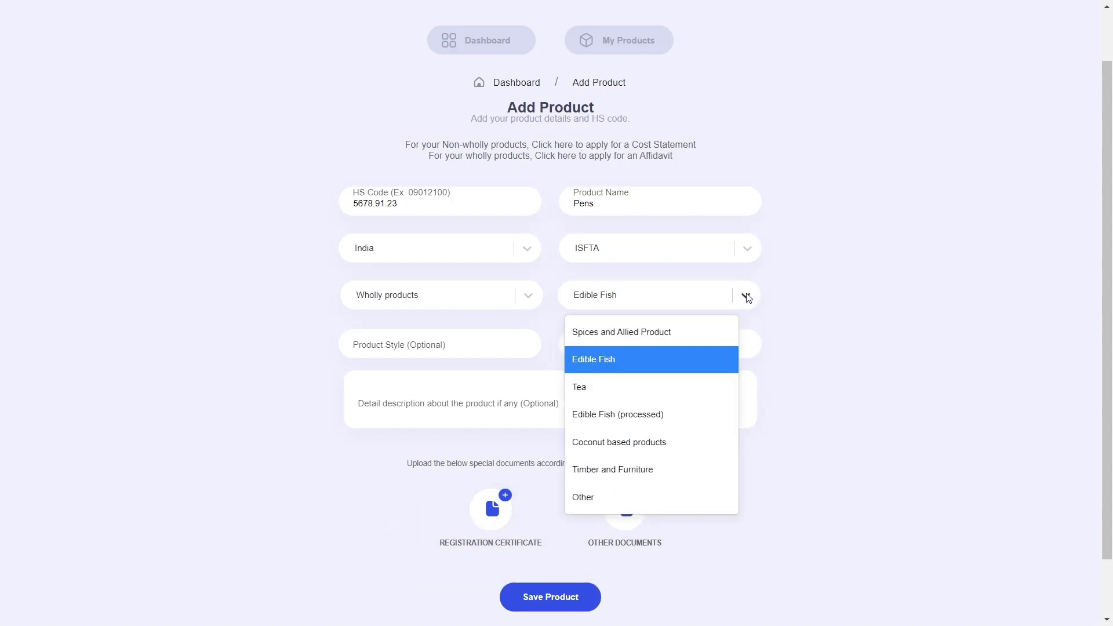
left_click(580, 386)
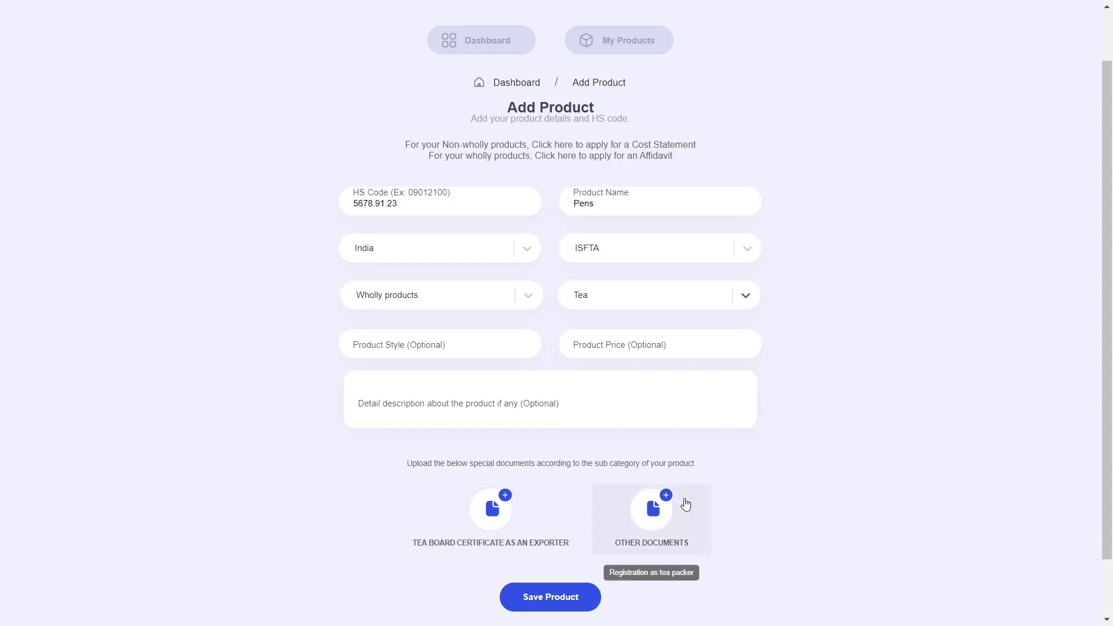
Try Edible Fish (processed), Coconut based products and Timber and Furniture, then settle on Other.
left_click(702, 288)
left_click(638, 420)
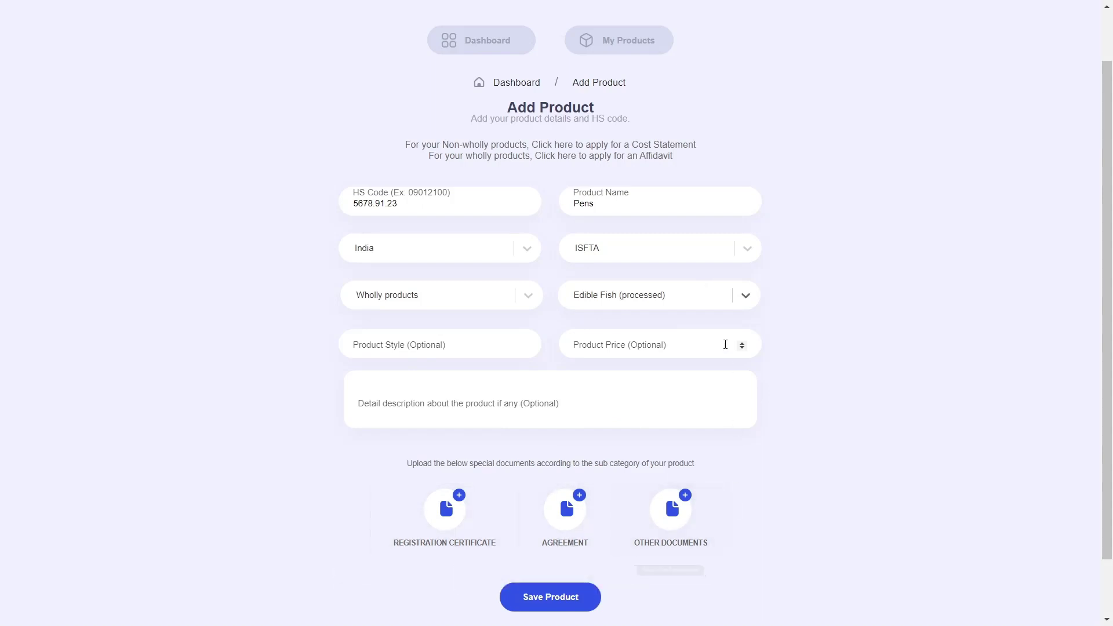
left_click(711, 298)
left_click(666, 441)
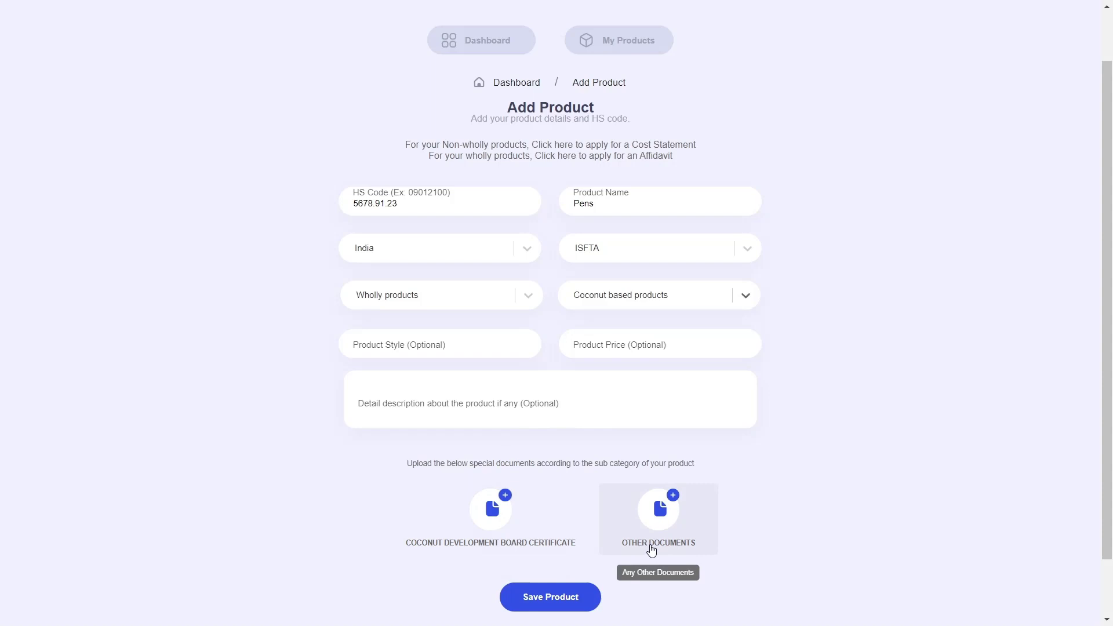
left_click(672, 296)
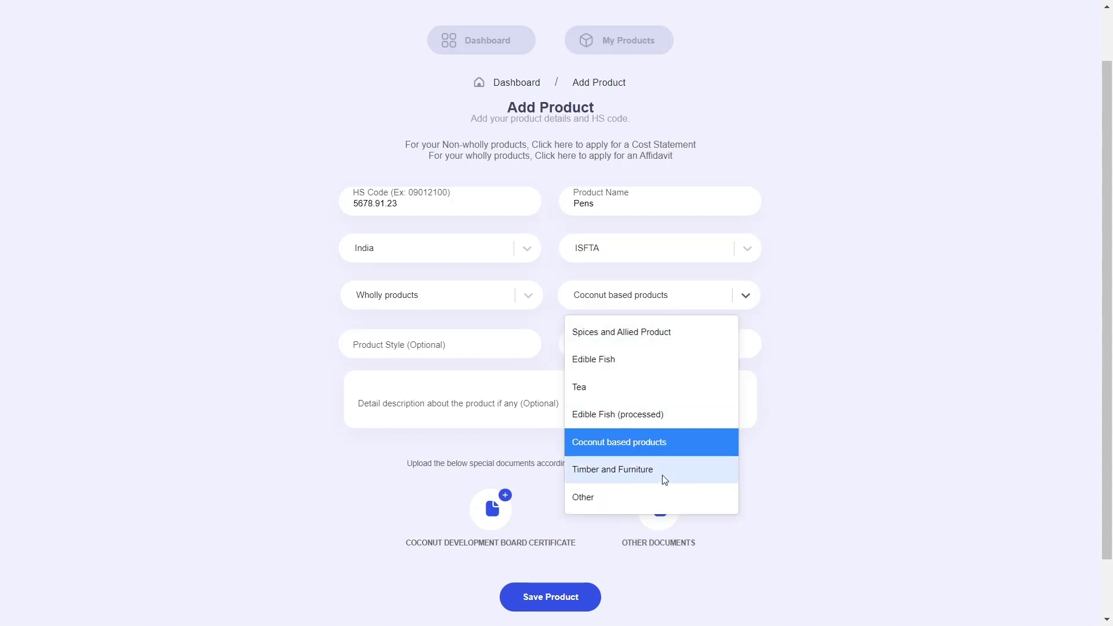
left_click(634, 471)
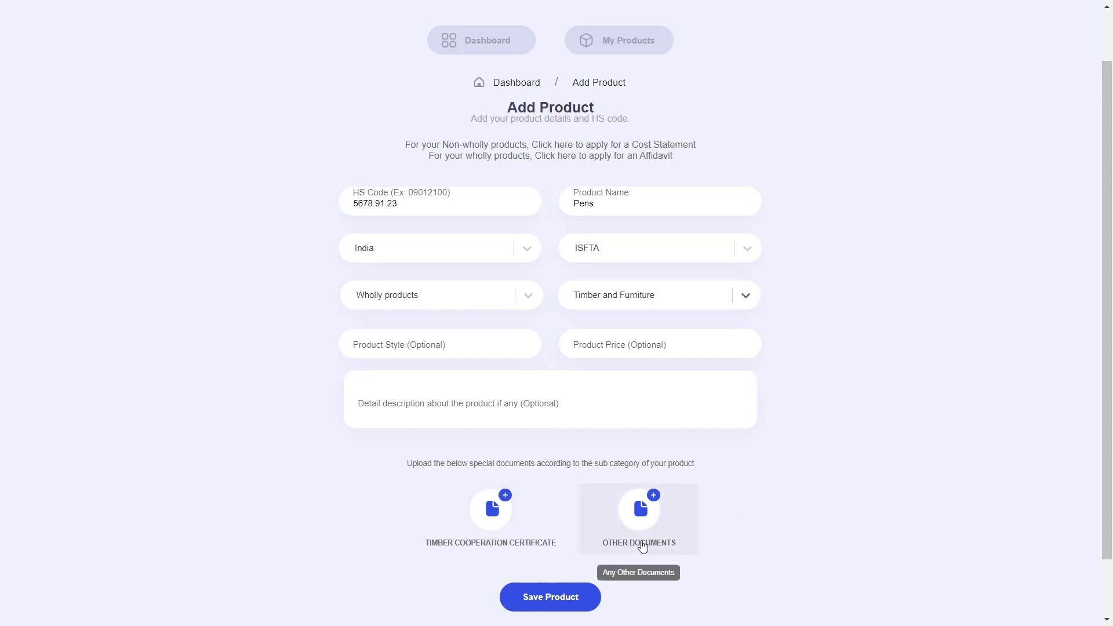
left_click(724, 293)
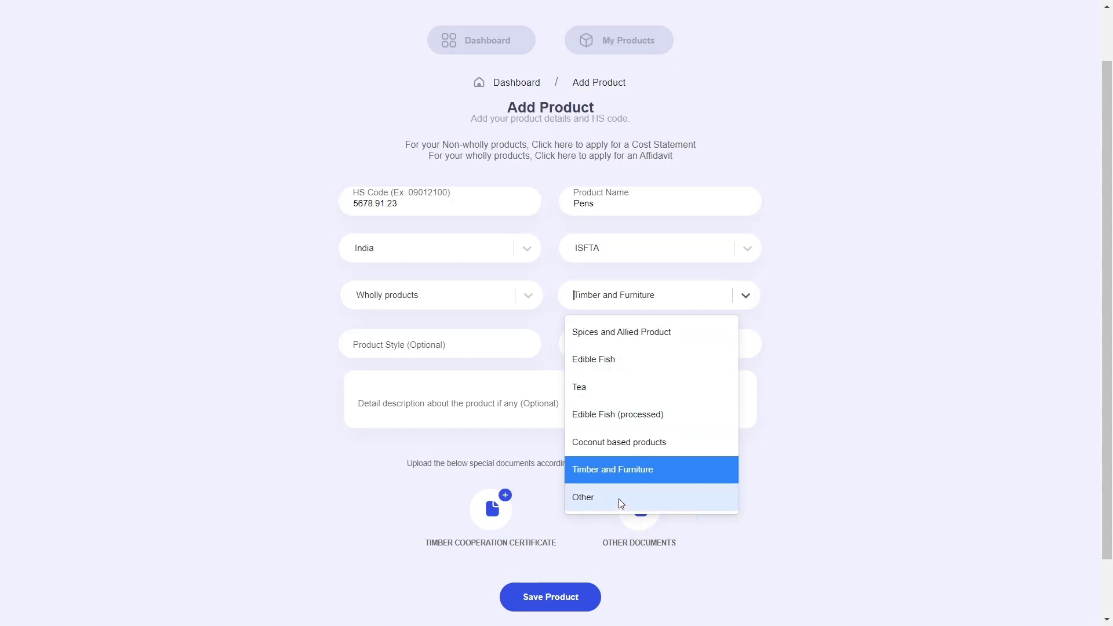
left_click(621, 502)
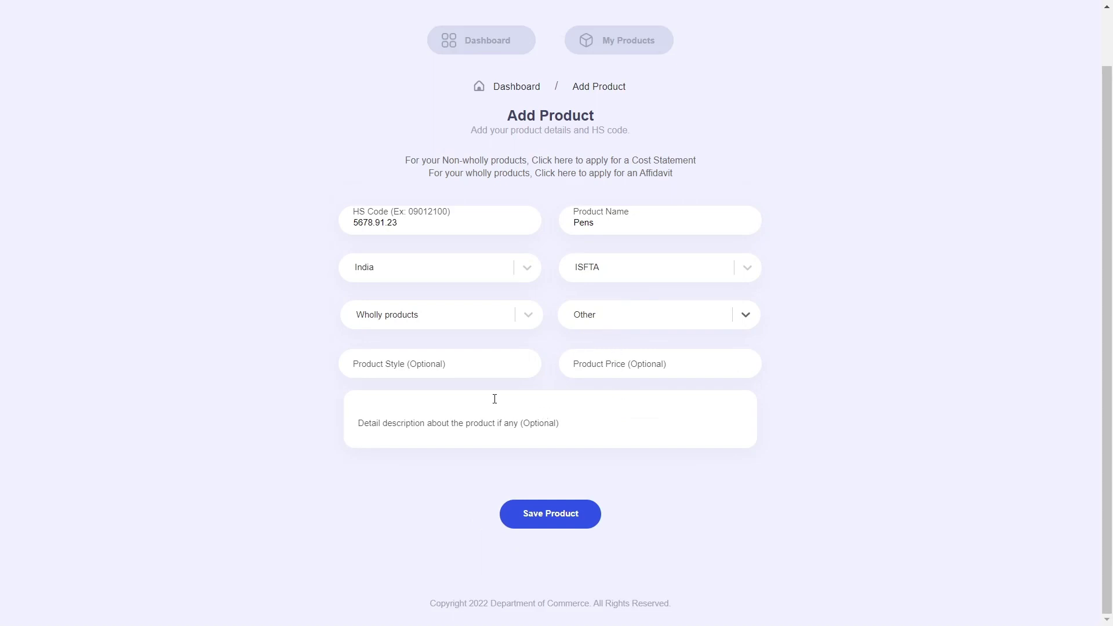
Give Pens style Z and price 20, leave the description blank, and save it.
left_click(462, 370)
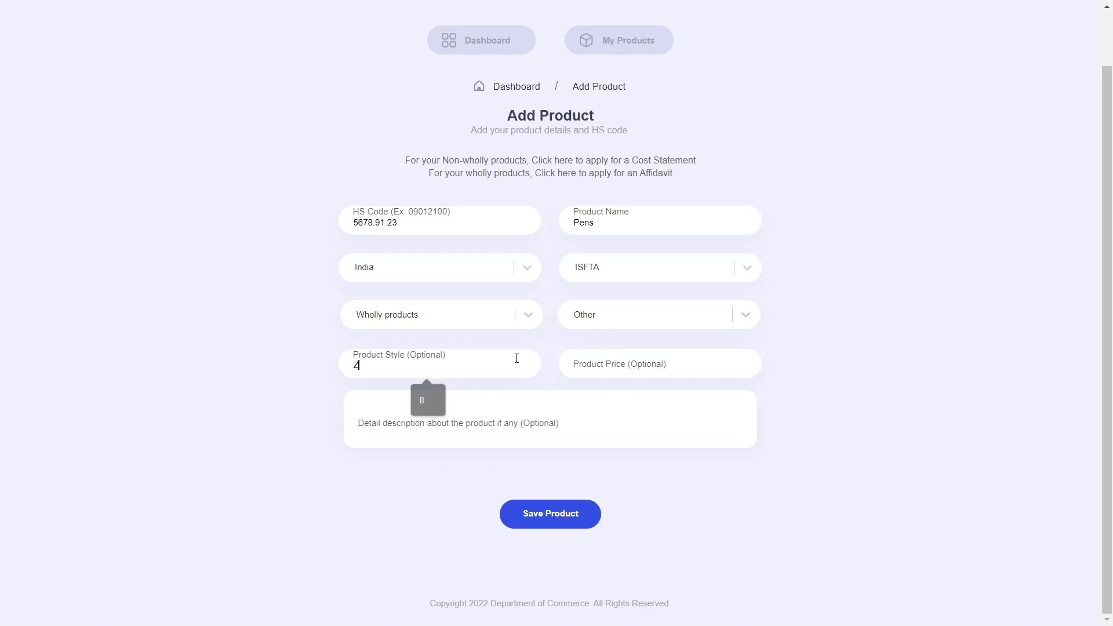
left_click(654, 364)
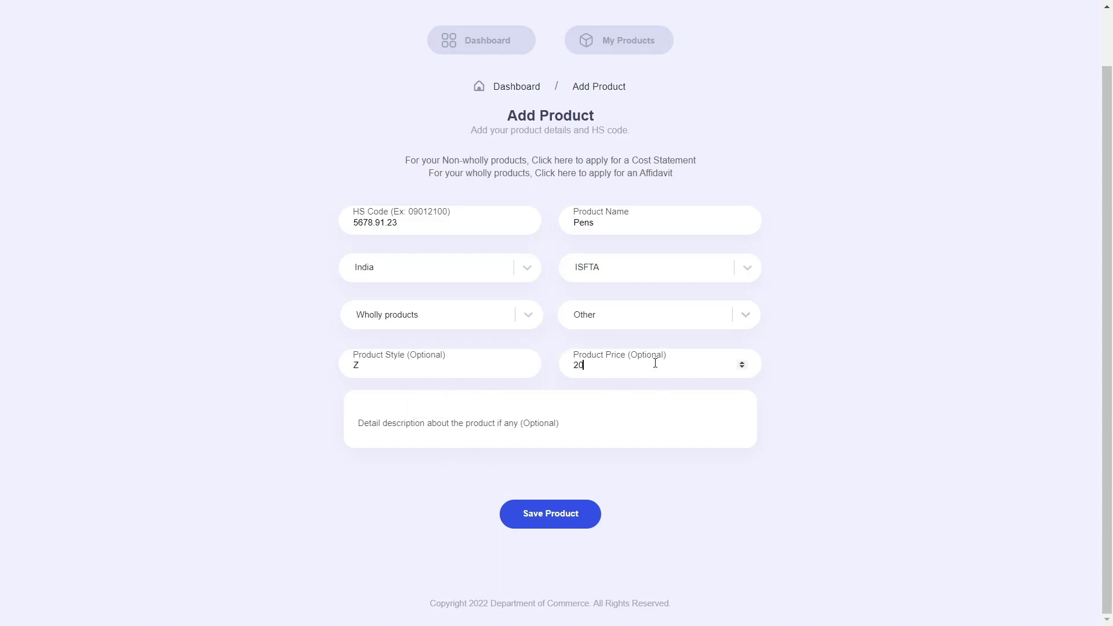
left_click(953, 430)
left_click(353, 418)
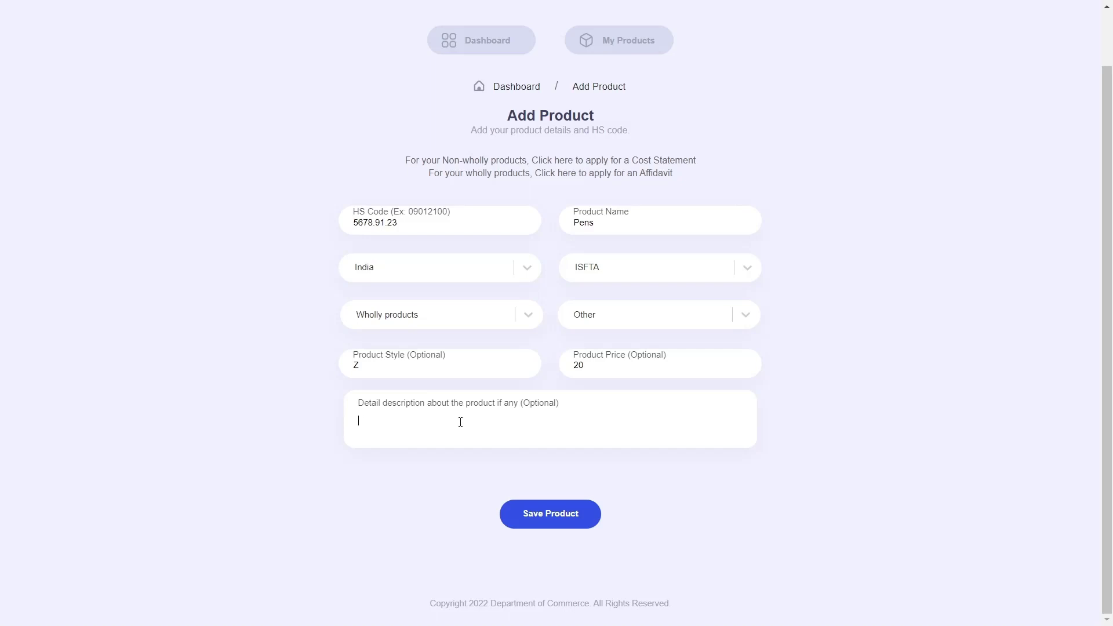
left_click(834, 421)
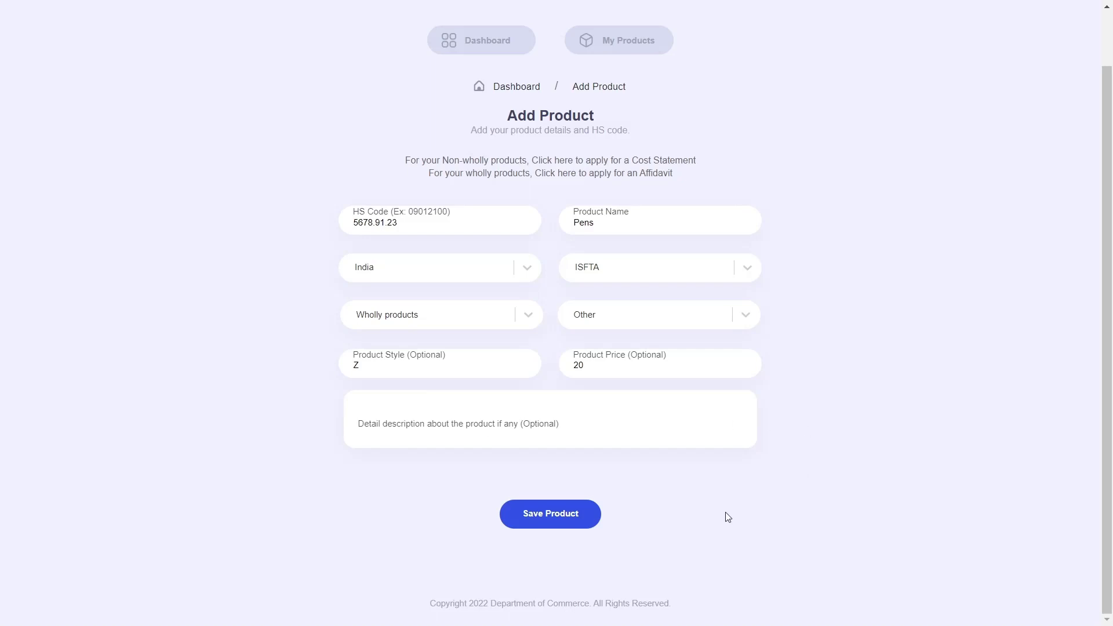
left_click(587, 513)
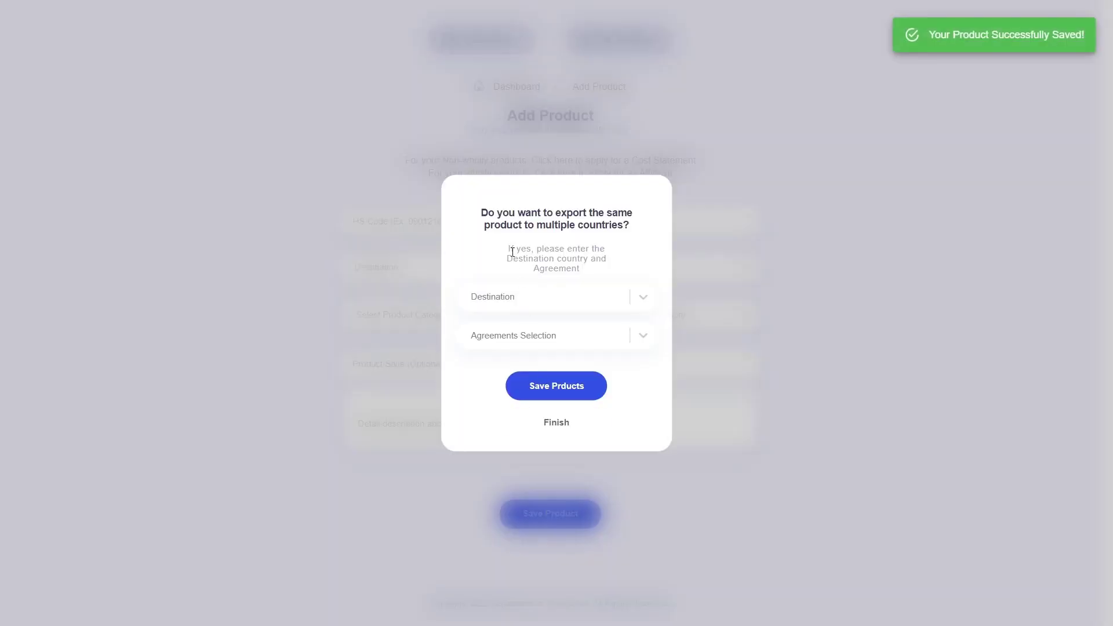
Save Pakistan under PSFTA as an extra destination for Pens.
left_click_drag(487, 213, 644, 222)
left_click_drag(524, 225, 618, 236)
left_click(615, 225)
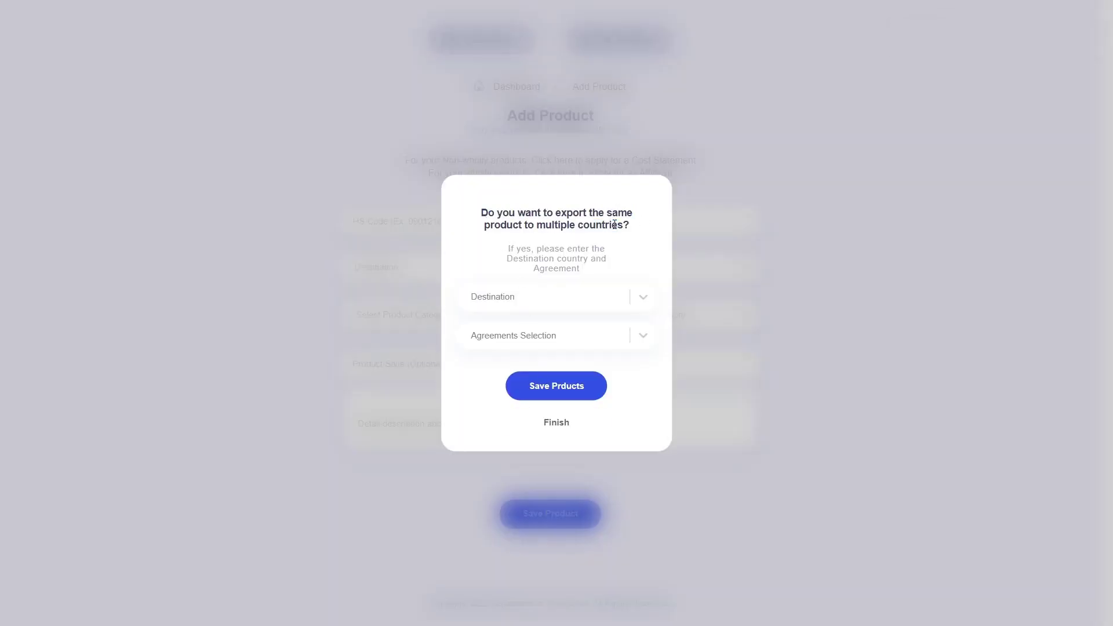
left_click(605, 303)
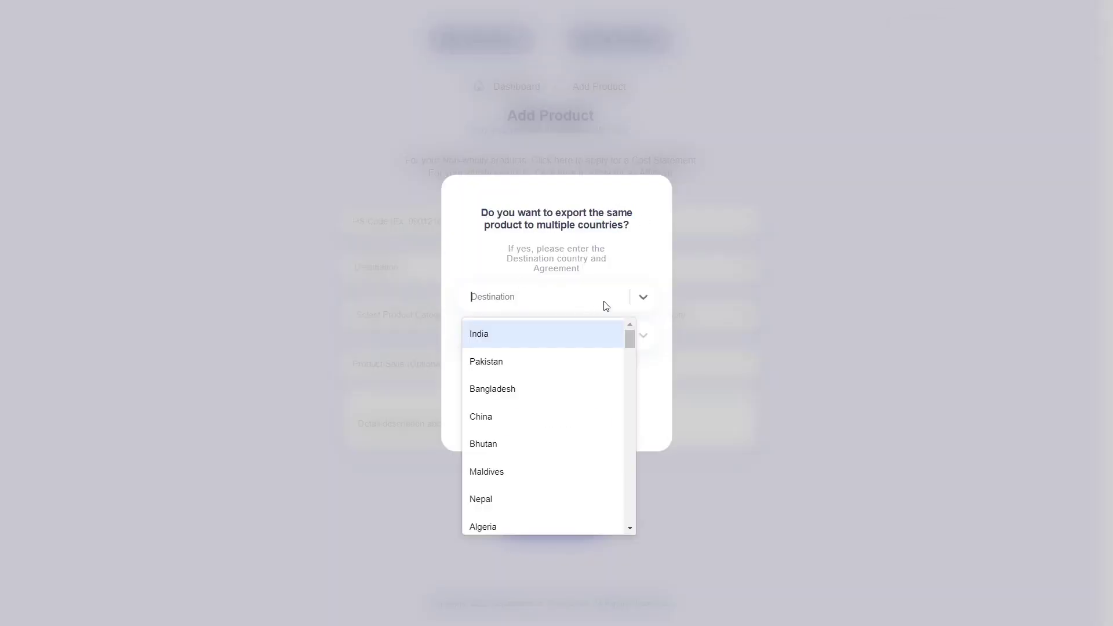
left_click(556, 364)
left_click(534, 346)
left_click(537, 372)
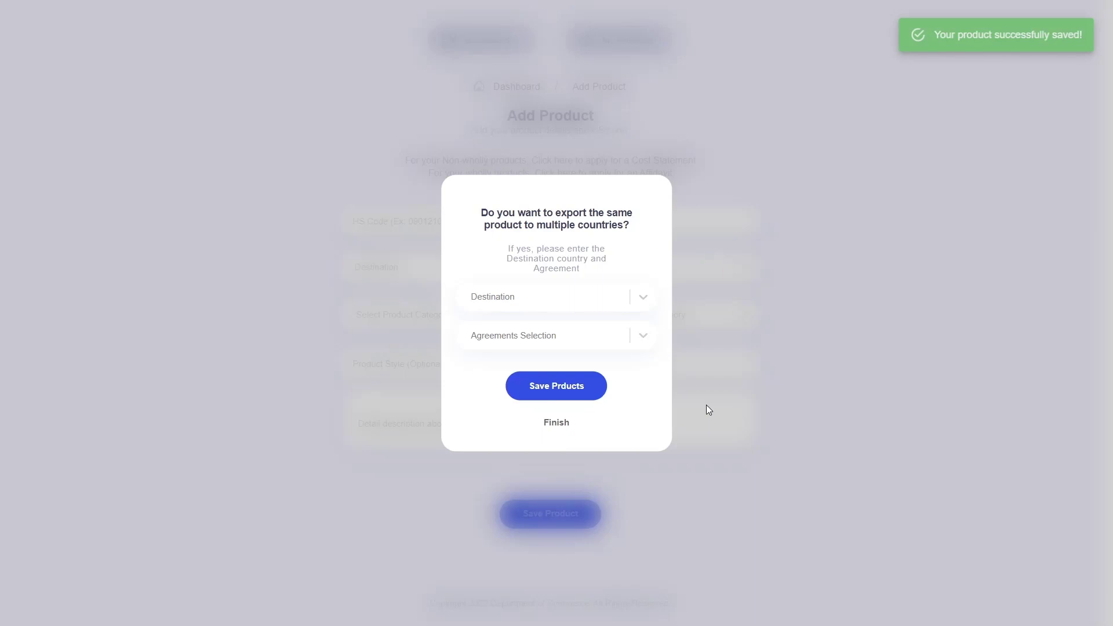
left_click(618, 297)
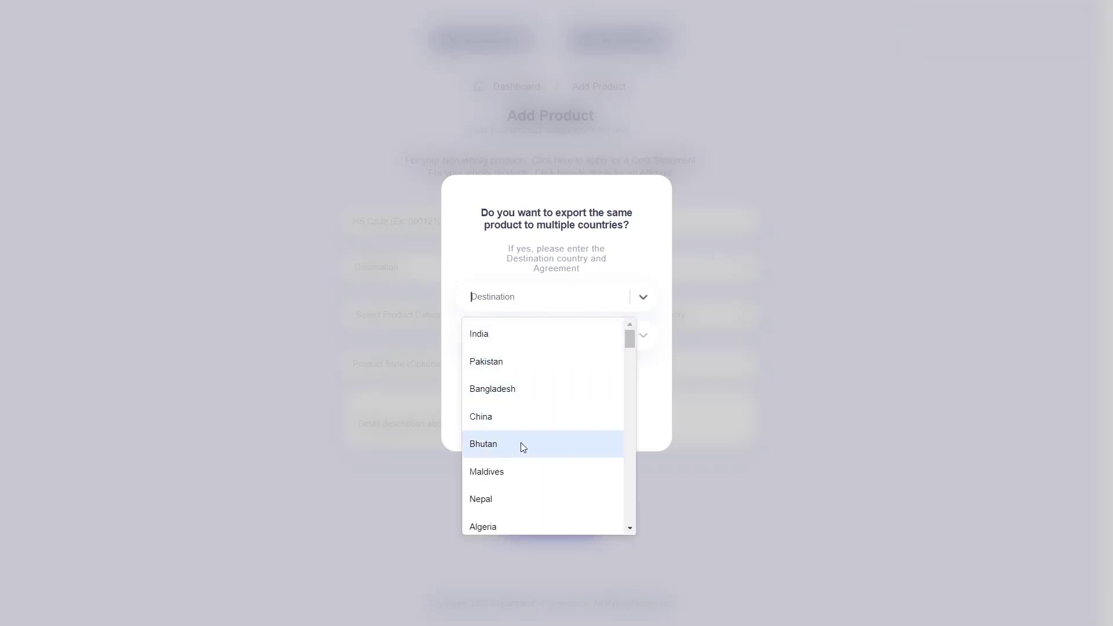
Save China under APTA and Maldives under SAFTA, then finish adding destinations.
left_click(520, 416)
left_click(627, 342)
left_click(561, 380)
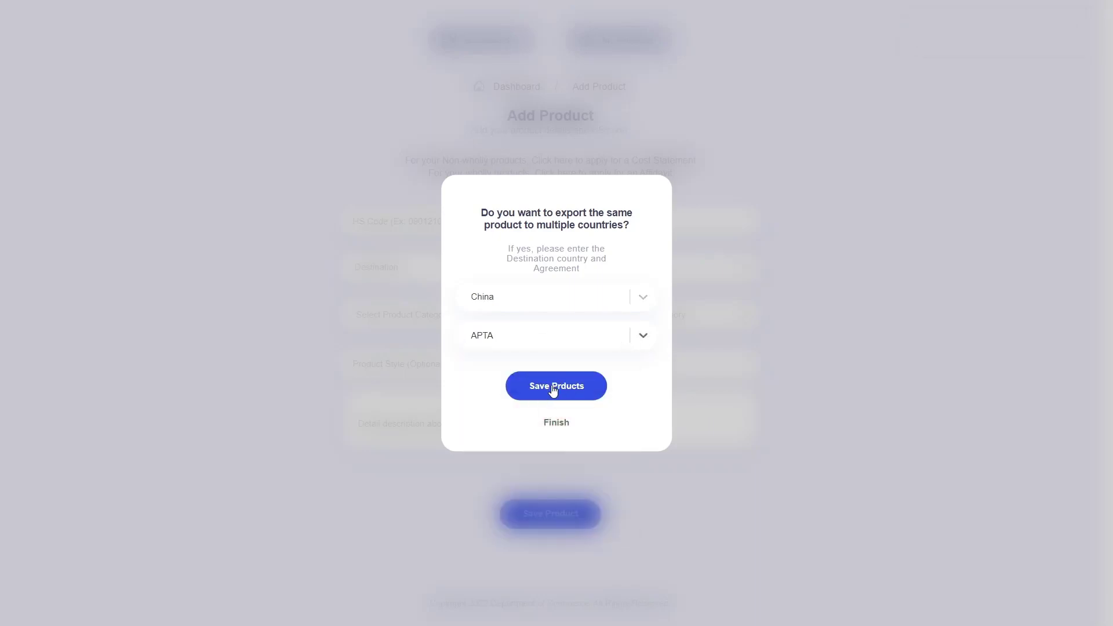
left_click(538, 385)
left_click(586, 311)
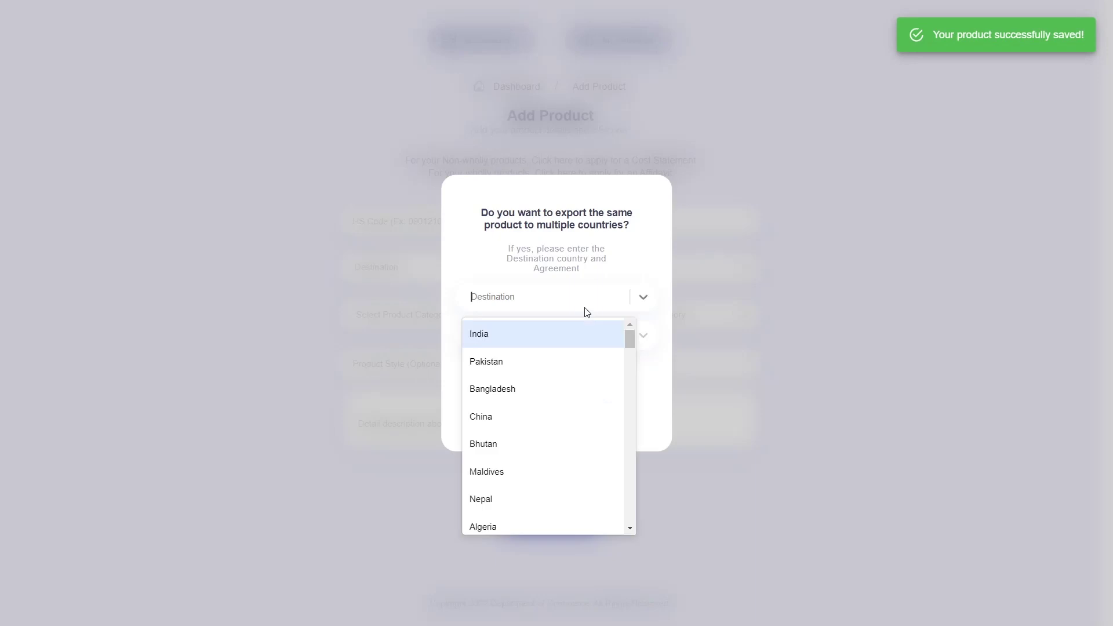
left_click(543, 467)
left_click(560, 346)
left_click(537, 371)
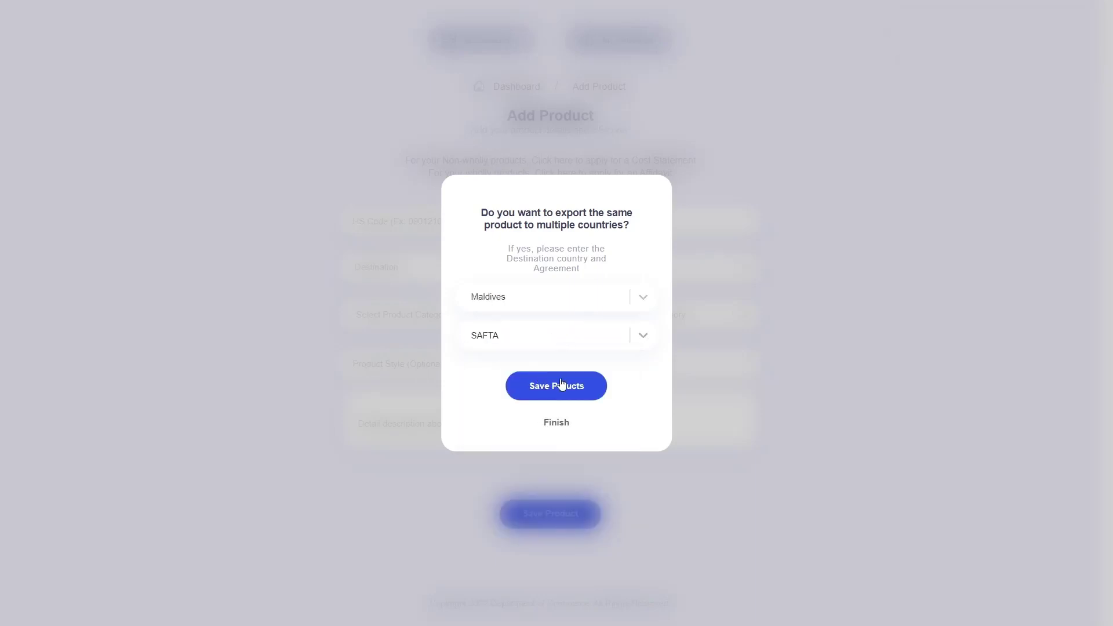
left_click(538, 384)
left_click(589, 305)
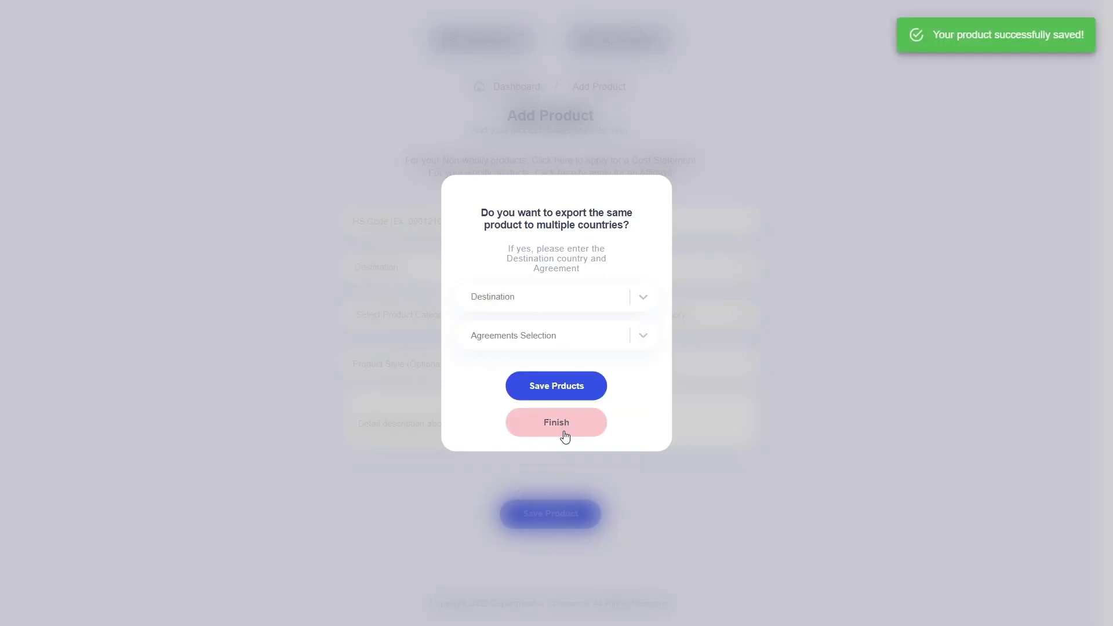
left_click(565, 434)
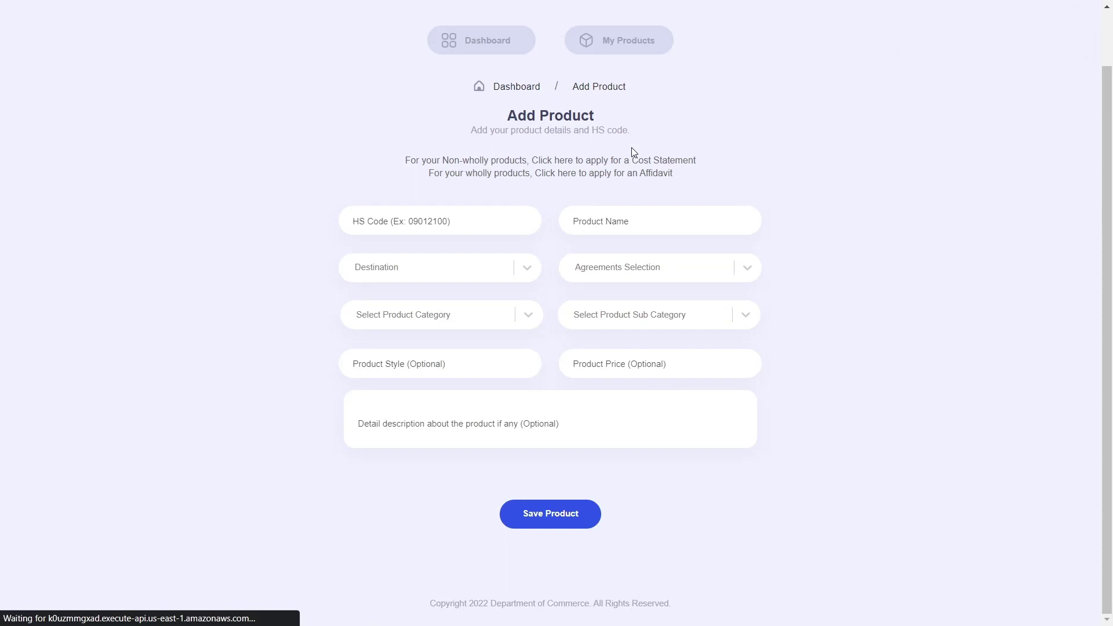
In My Products, apply for an affidavit on the Pens 5678.91.23 Nepal SAPTA row.
left_click(650, 53)
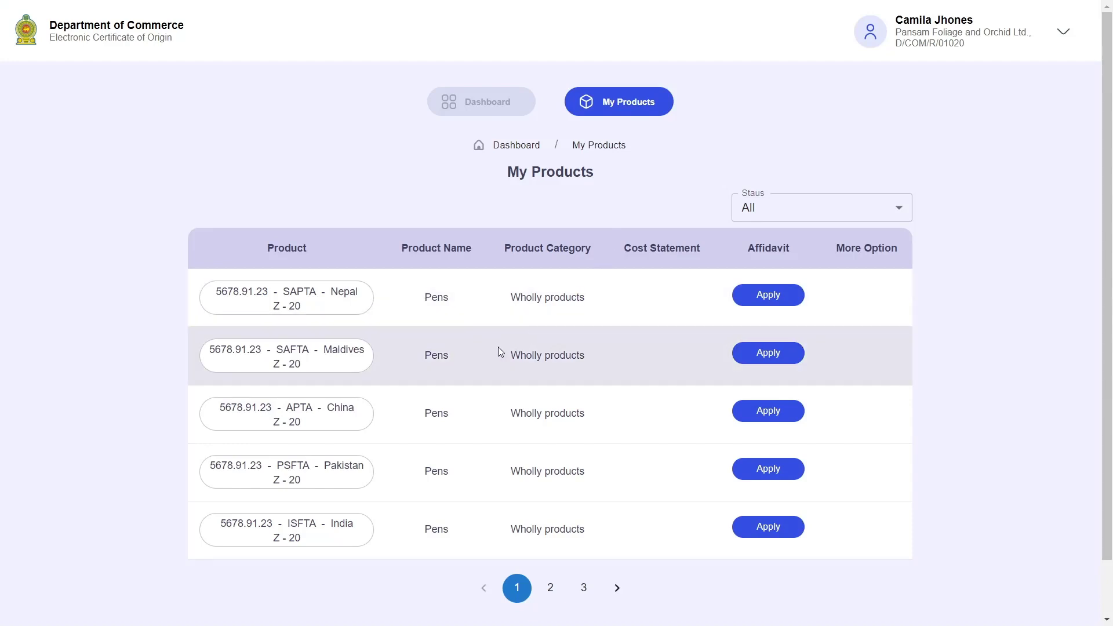
double_click(440, 355)
left_click(429, 417)
double_click(429, 418)
left_click(430, 480)
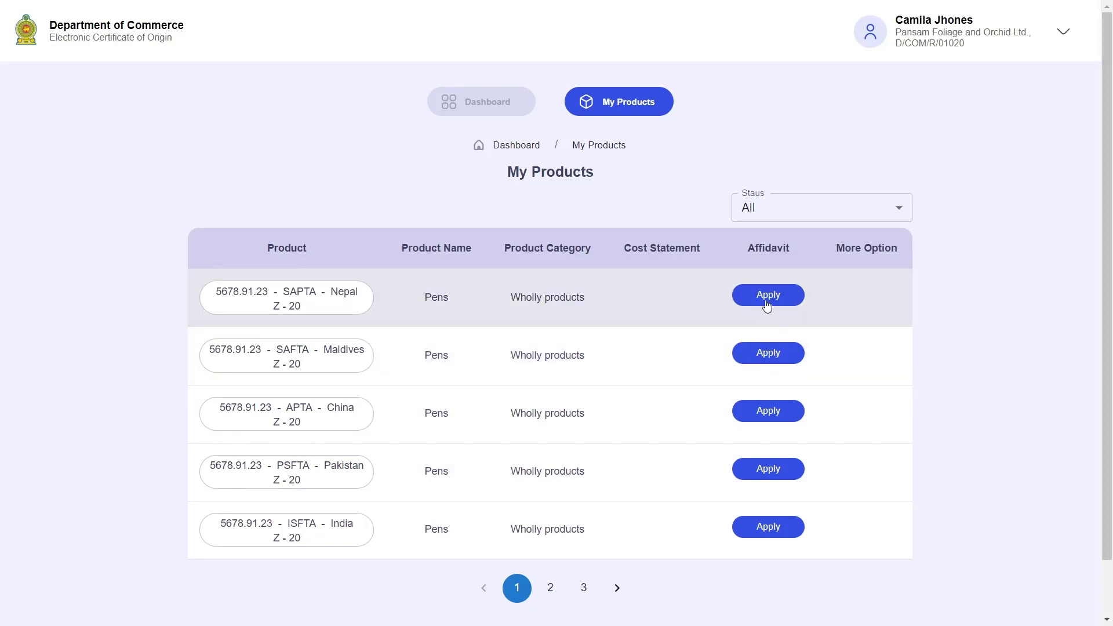
left_click(767, 299)
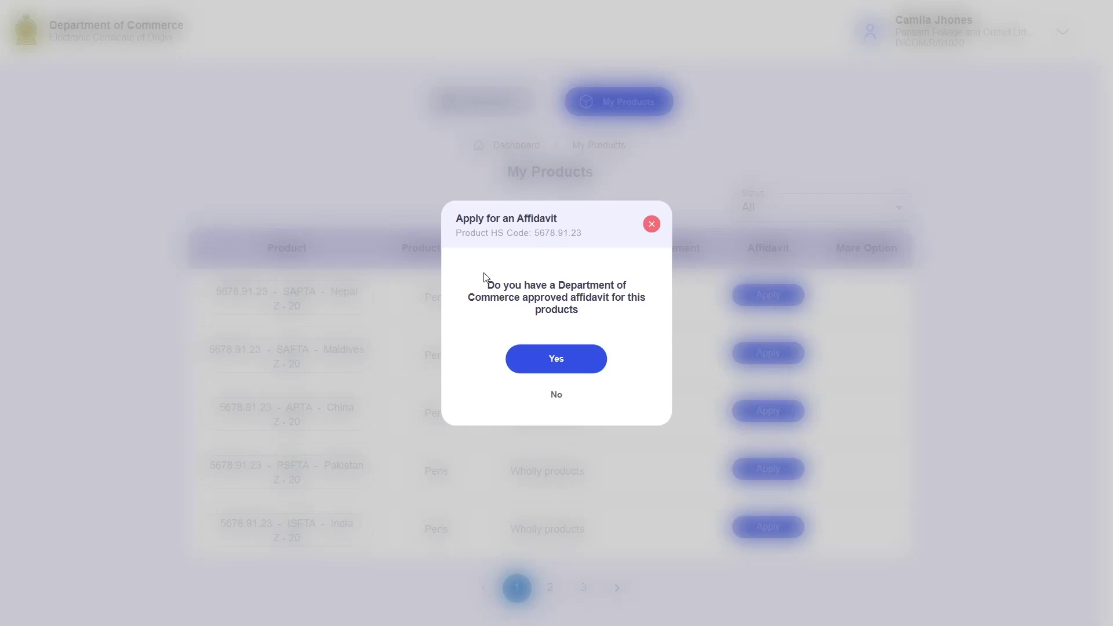
Answer Yes that an approved affidavit already exists.
left_click_drag(495, 285, 646, 298)
left_click(570, 315)
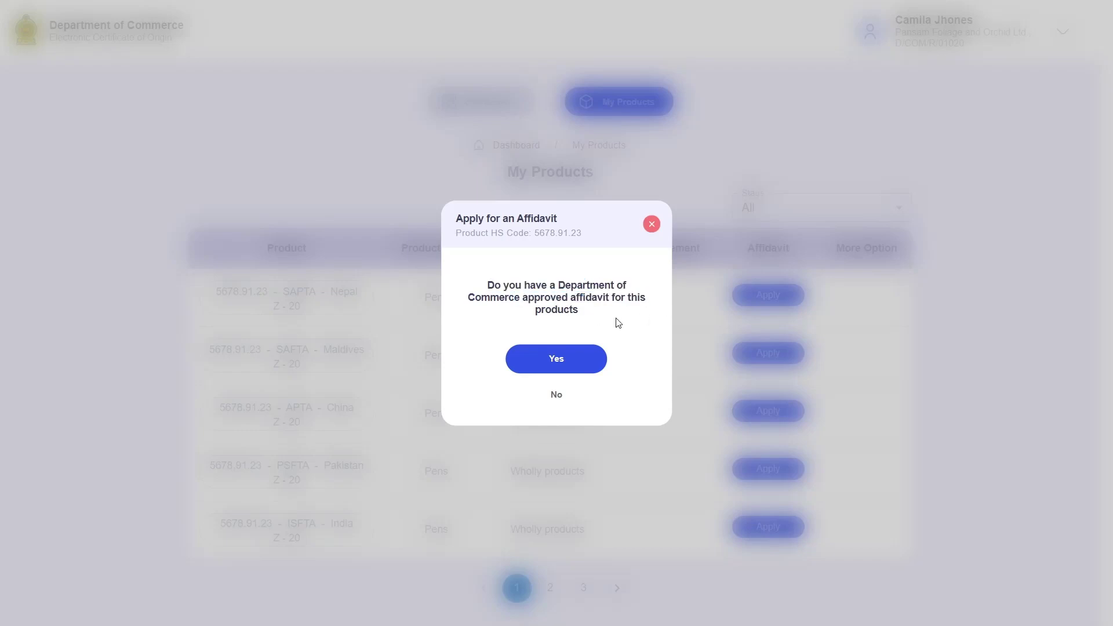
left_click(574, 365)
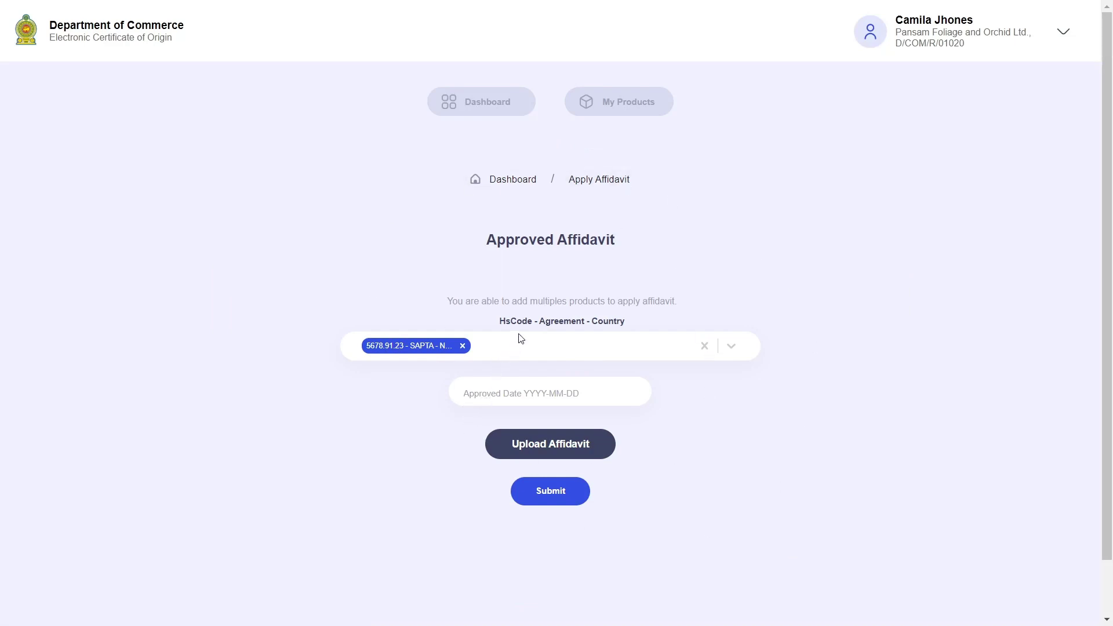
Add the 0900.00.02 - PSFTA - Pakistan entry to the affidavit's products.
left_click_drag(516, 301, 691, 294)
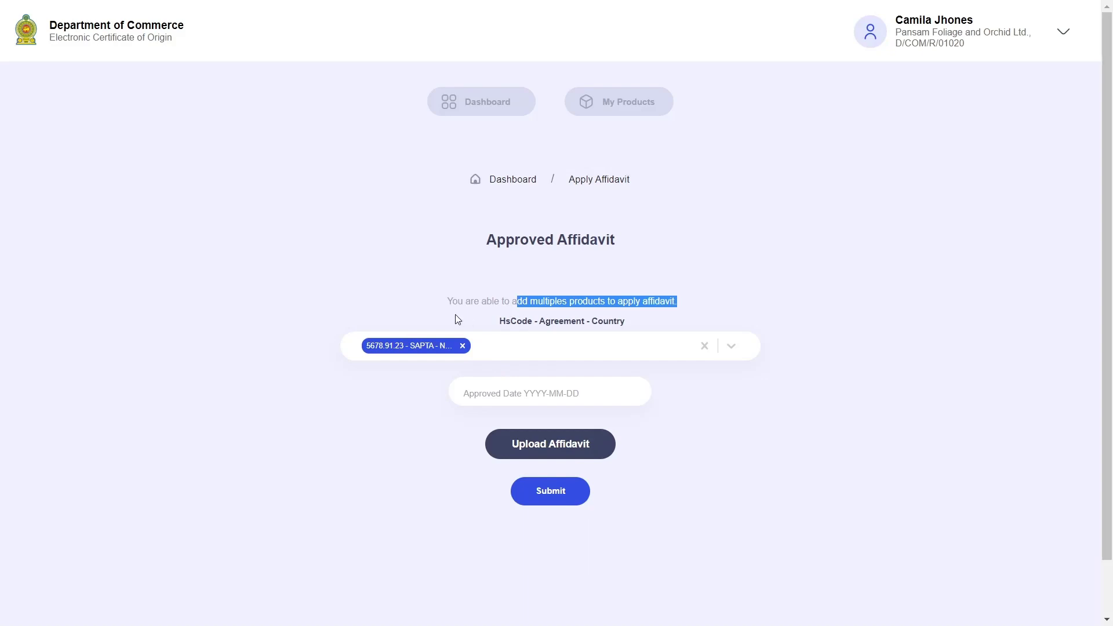
left_click_drag(454, 314, 654, 295)
left_click(695, 298)
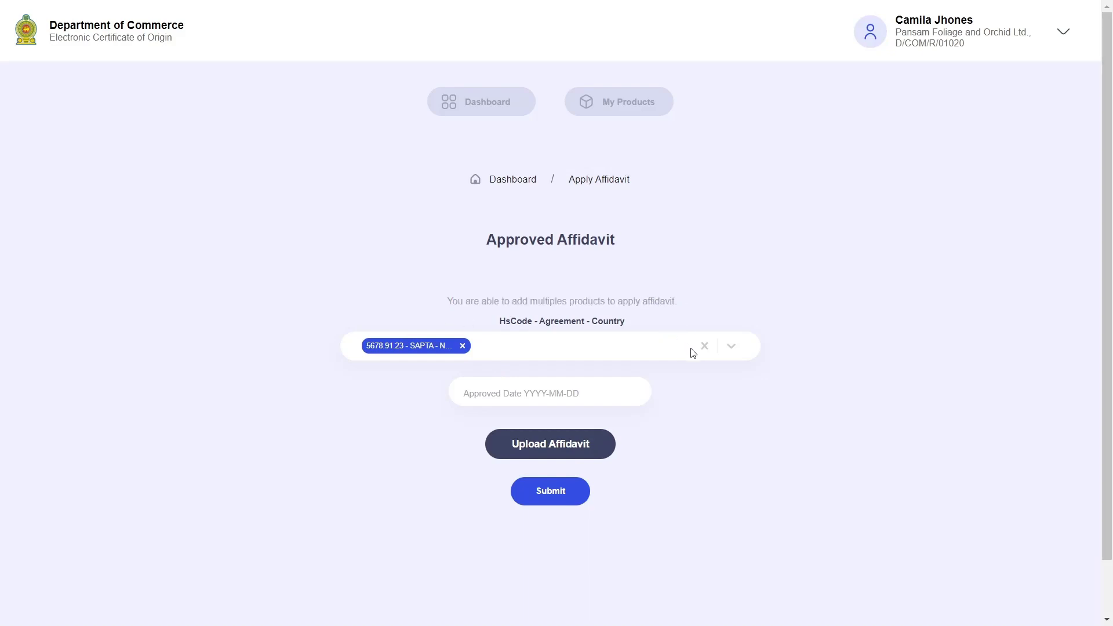
left_click(644, 349)
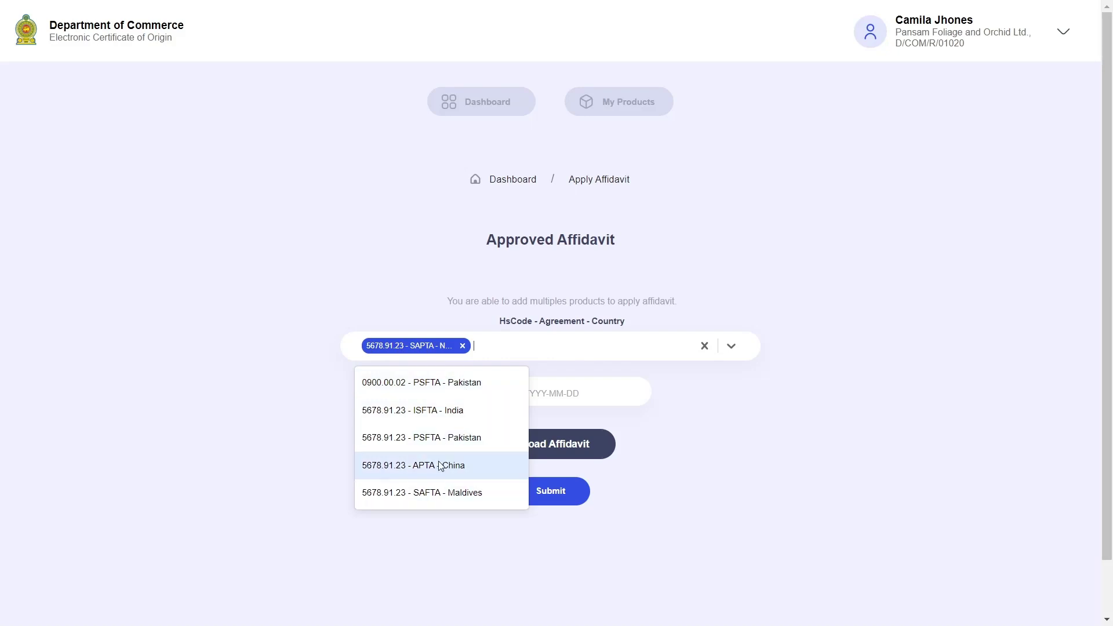
left_click(434, 388)
left_click(602, 351)
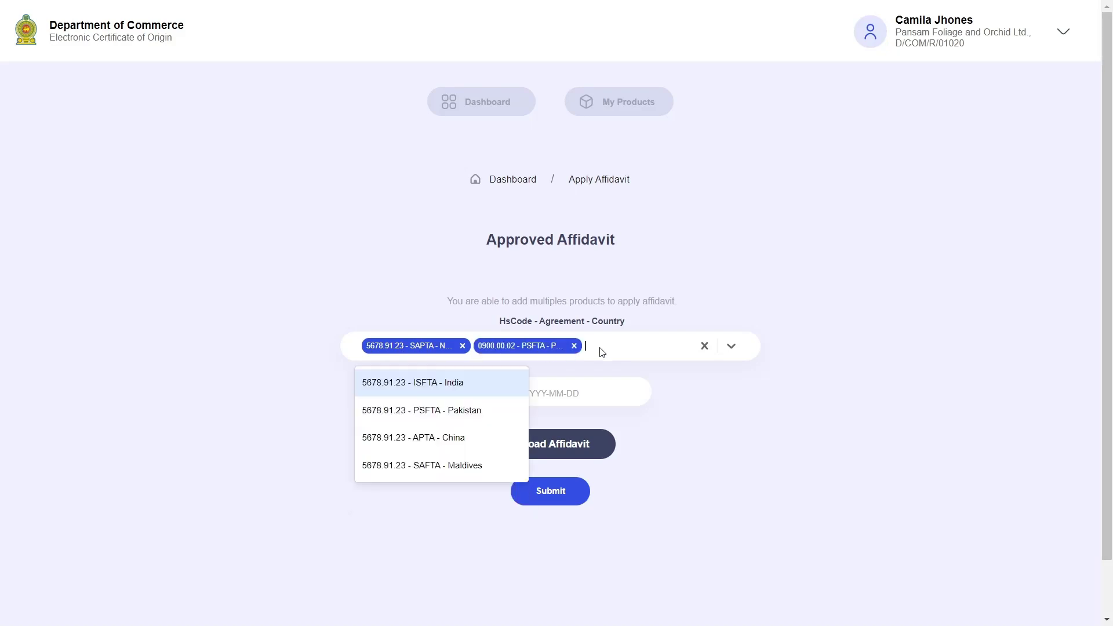
Add the 5678.91.23 - ISFTA - India entry and set the approved date to 2021-12-31.
left_click(422, 390)
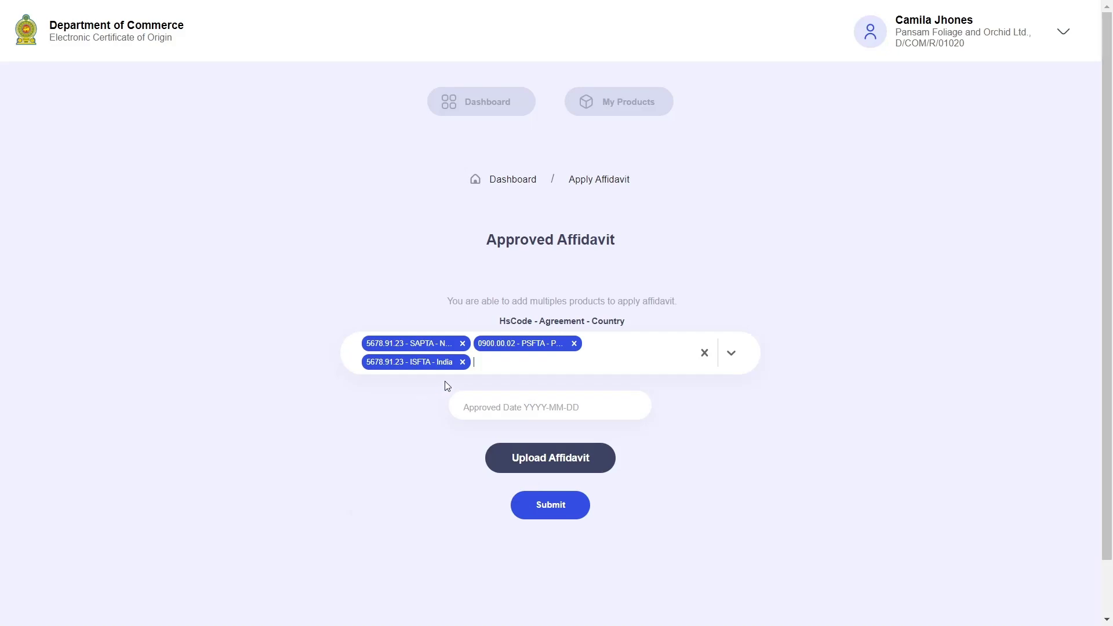
left_click(572, 404)
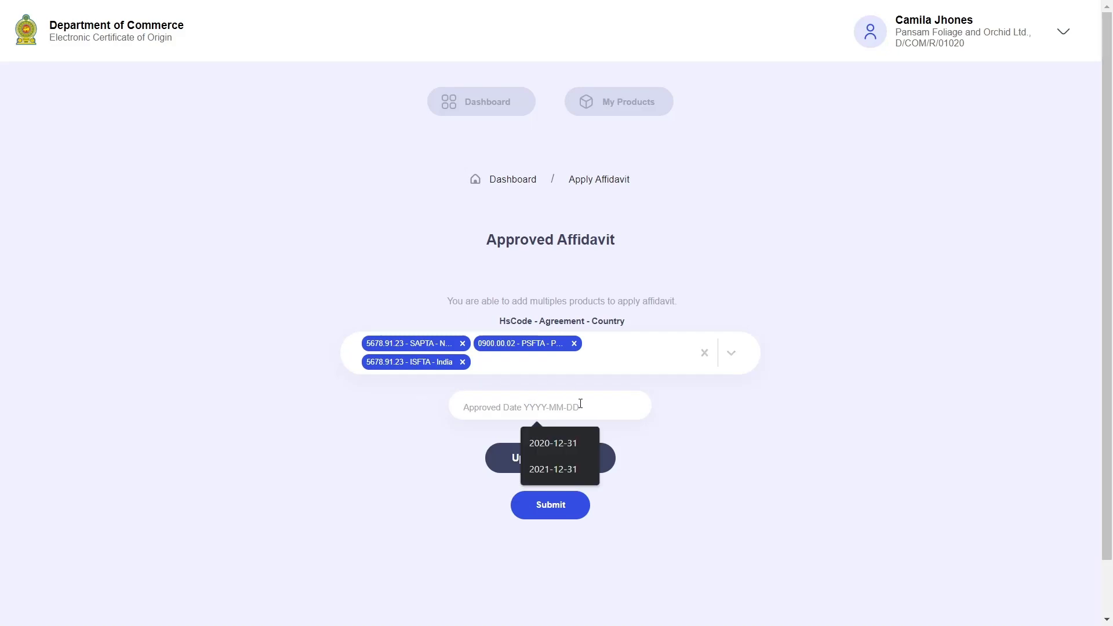
type("2021-12")
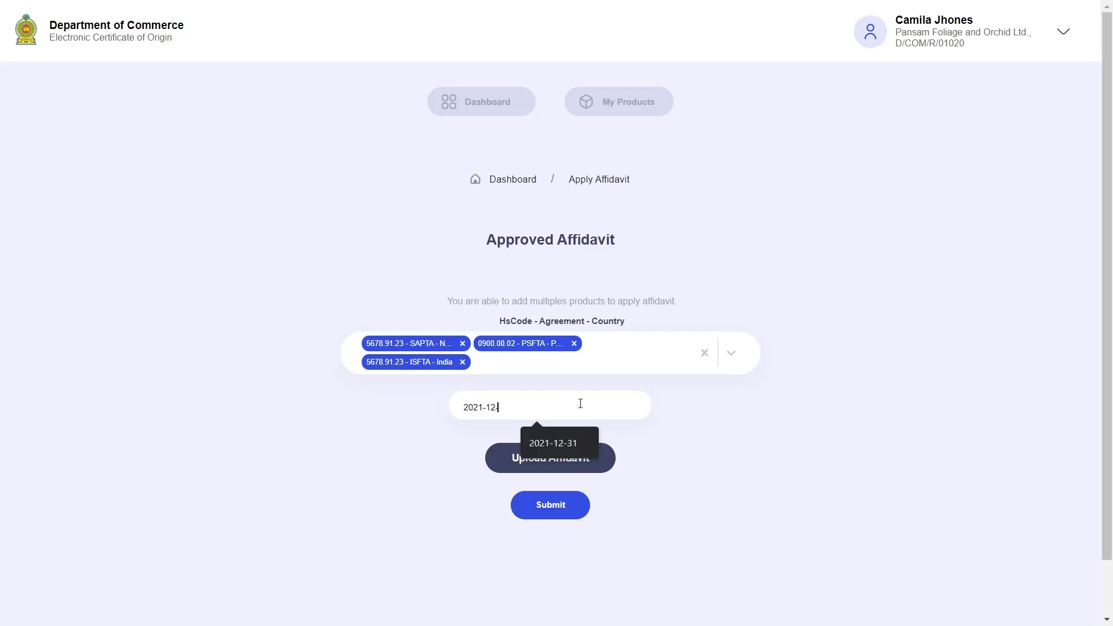
type("-31")
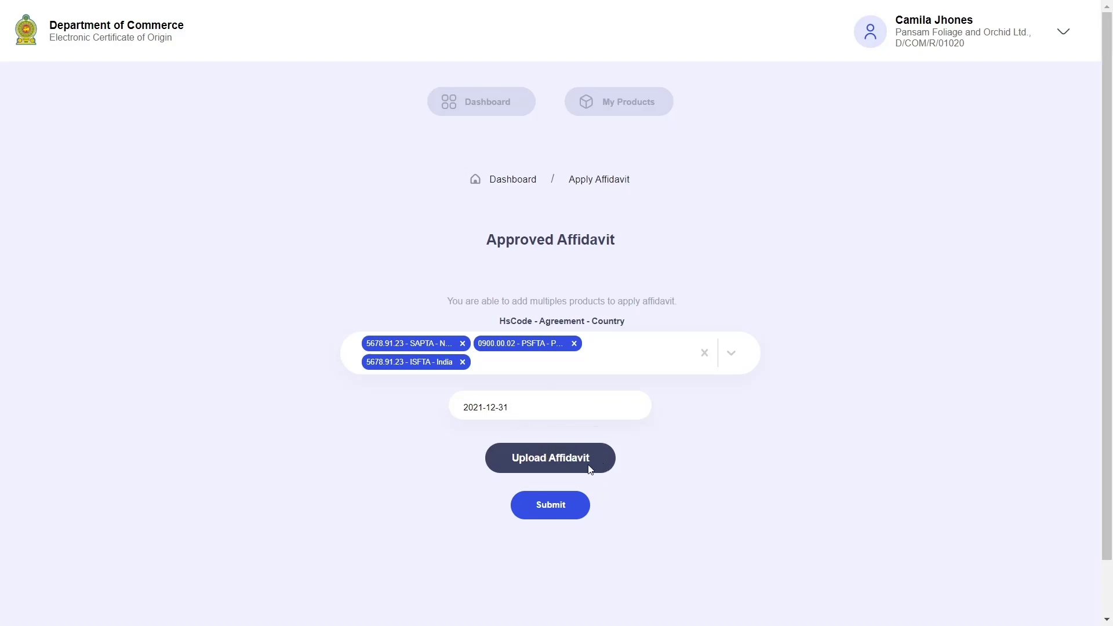
Upload Affidavit.pdf from Documents > Affidavit and submit the affidavit.
left_click(590, 469)
left_click(565, 386)
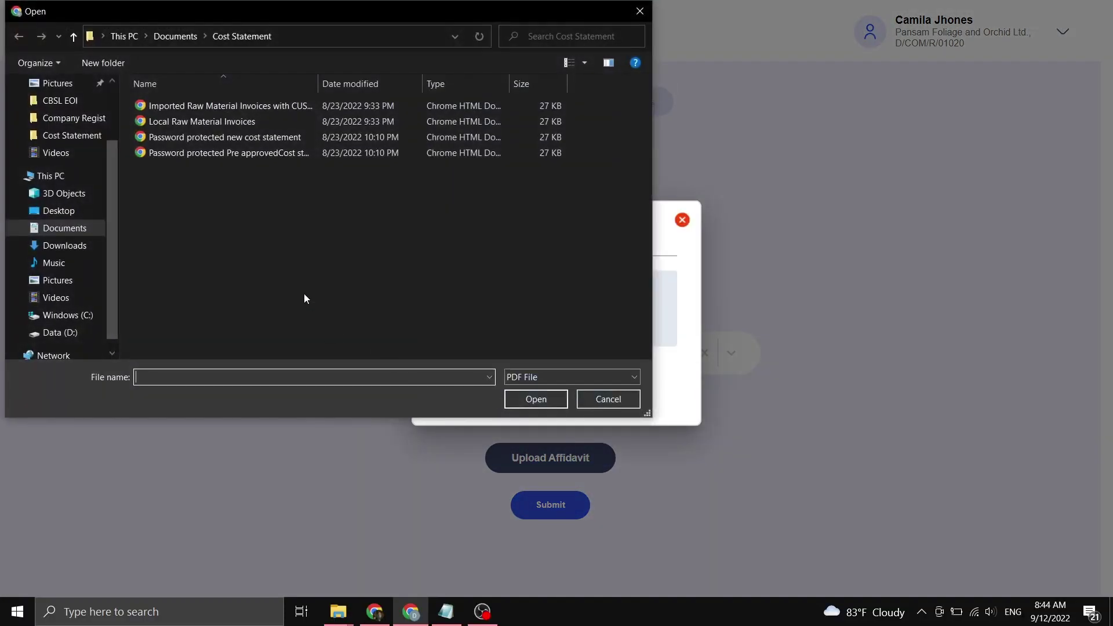
left_click(171, 36)
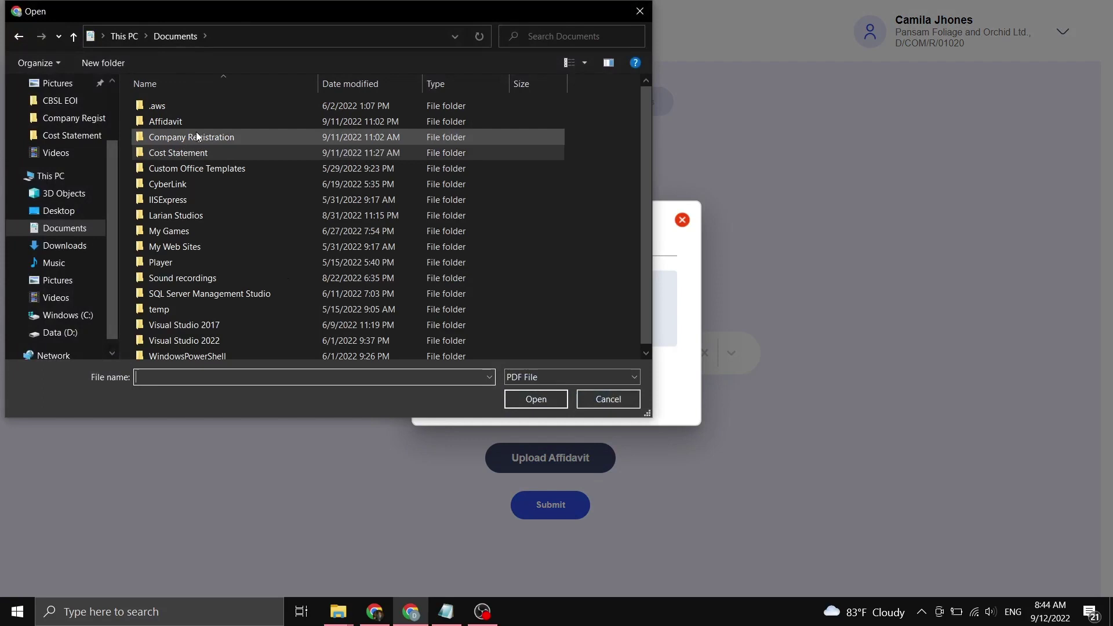
double_click(191, 122)
left_click(189, 123)
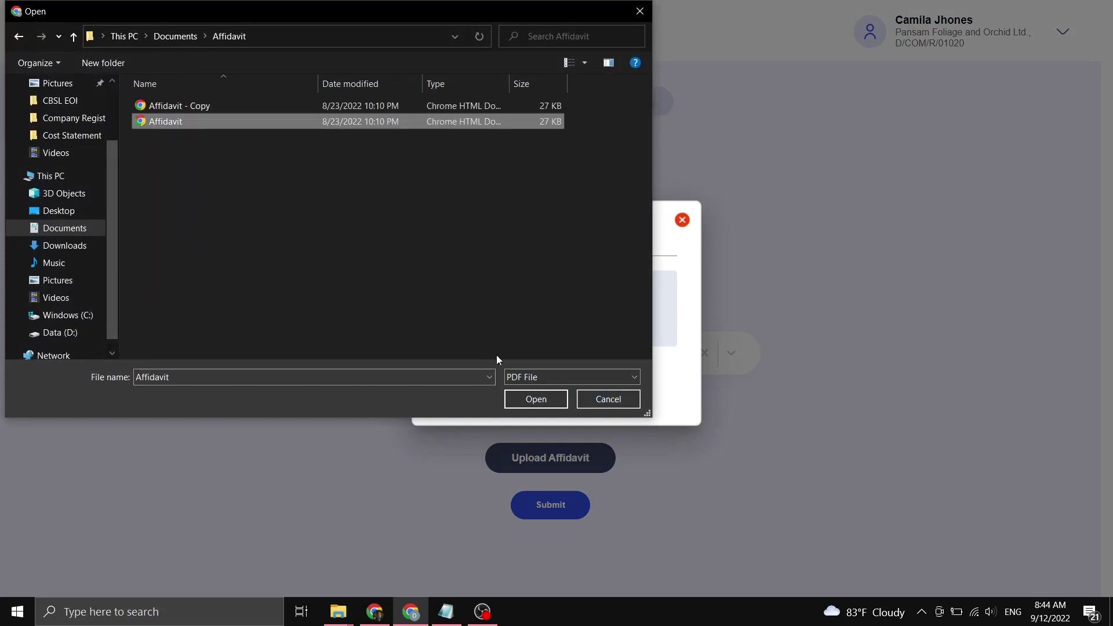
left_click(537, 398)
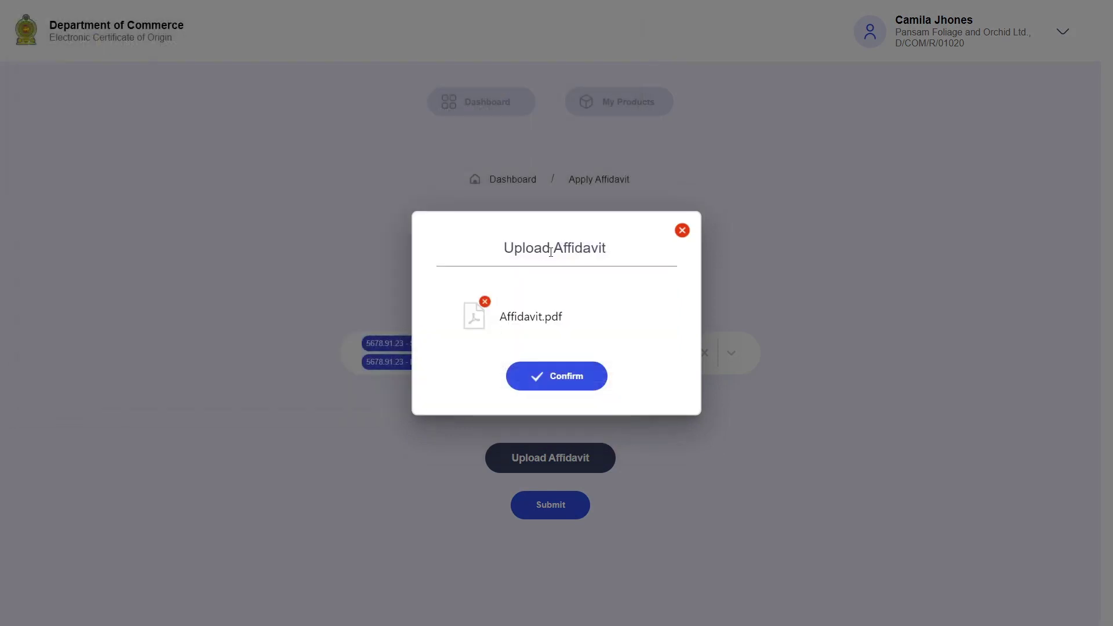
left_click(555, 377)
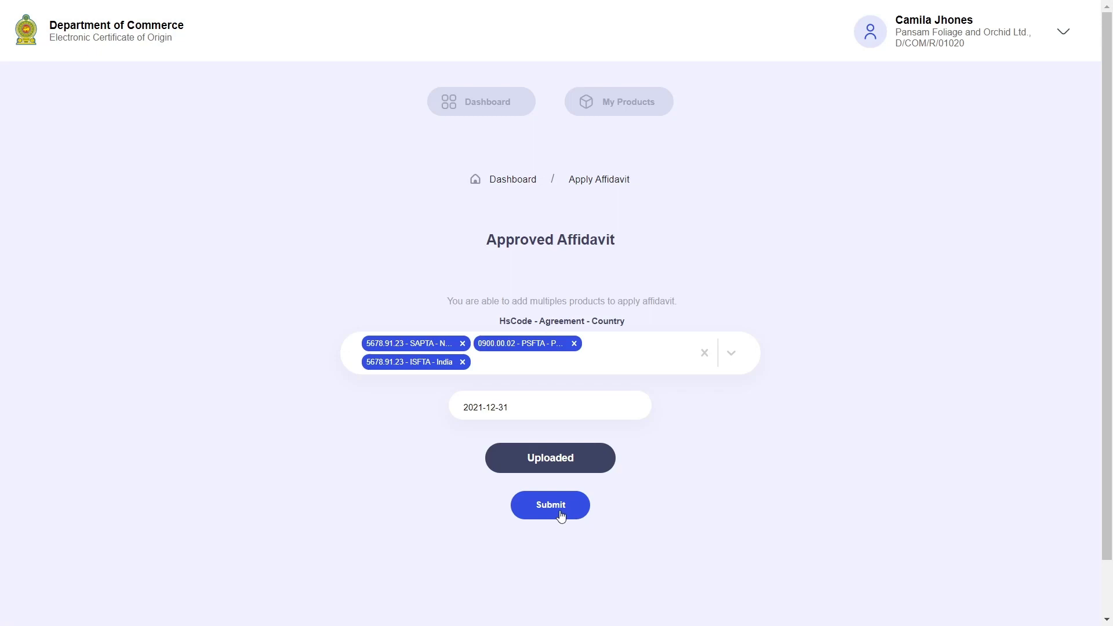
left_click(560, 515)
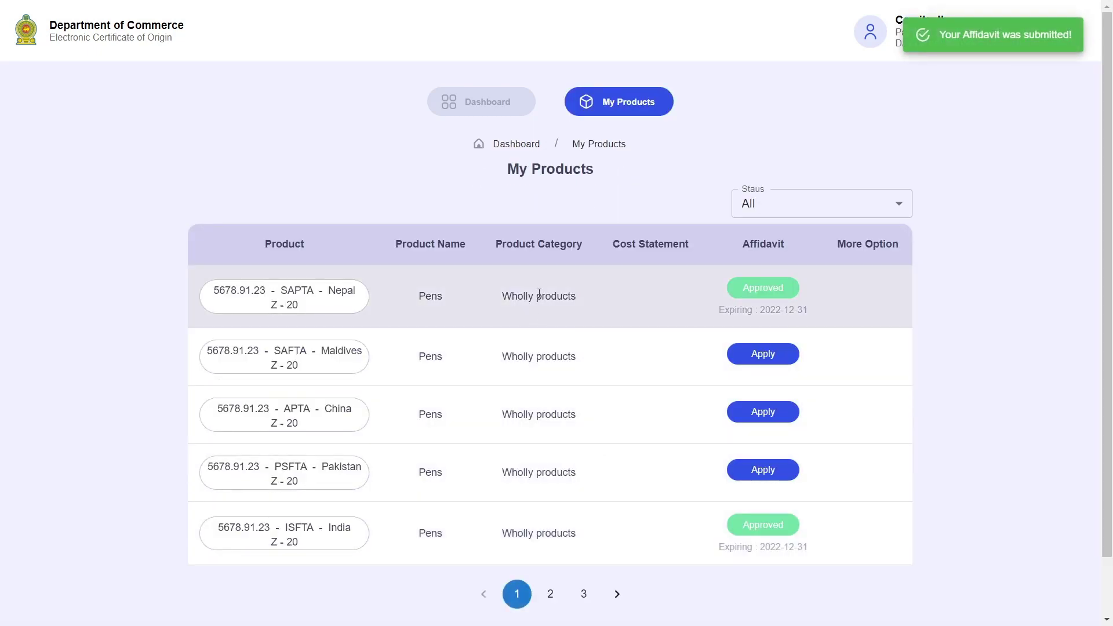
left_click_drag(536, 296, 599, 297)
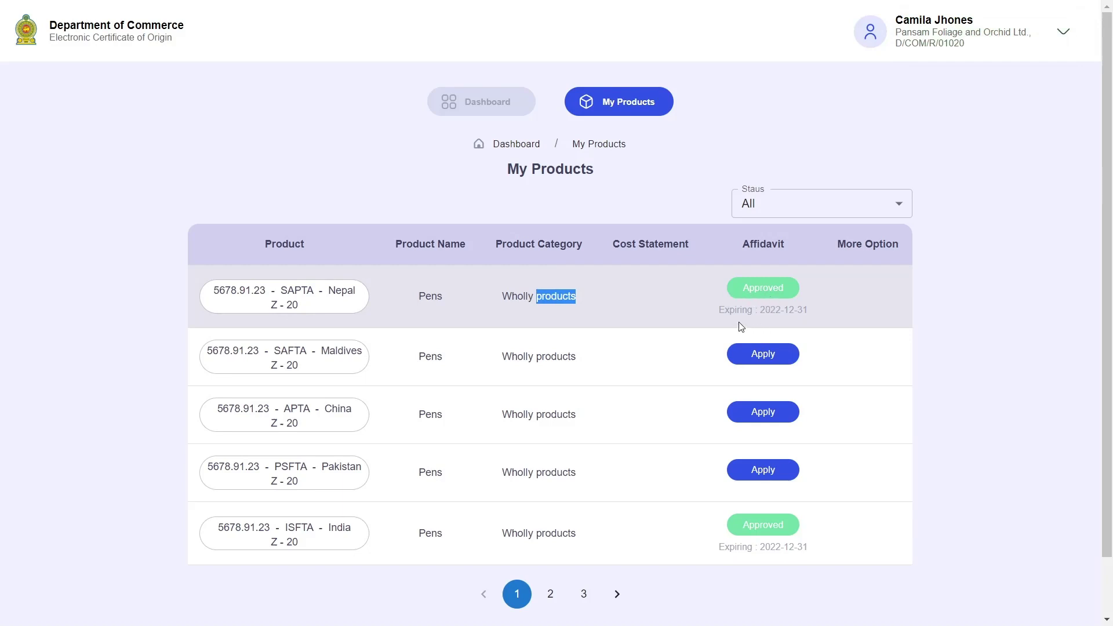
left_click_drag(719, 311, 814, 313)
left_click(815, 311)
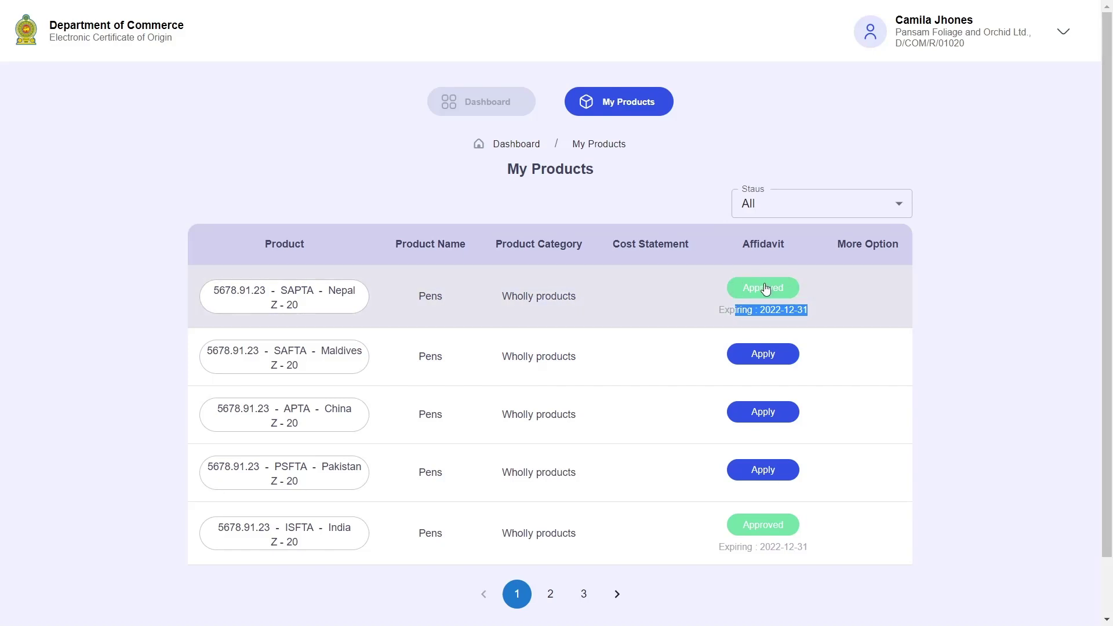
left_click(536, 297)
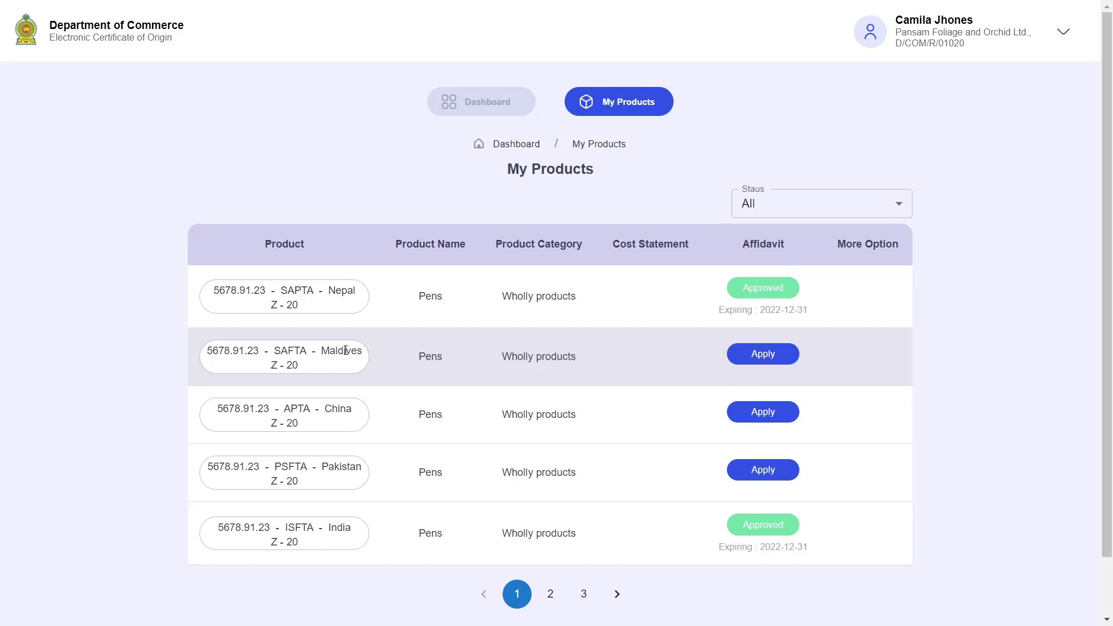
left_click_drag(281, 350, 334, 350)
Apply for an affidavit on the 5678.91.23 SAFTA Maldives row, answering No to an approved affidavit.
scroll(429, 318, "down", 1)
left_click(691, 279)
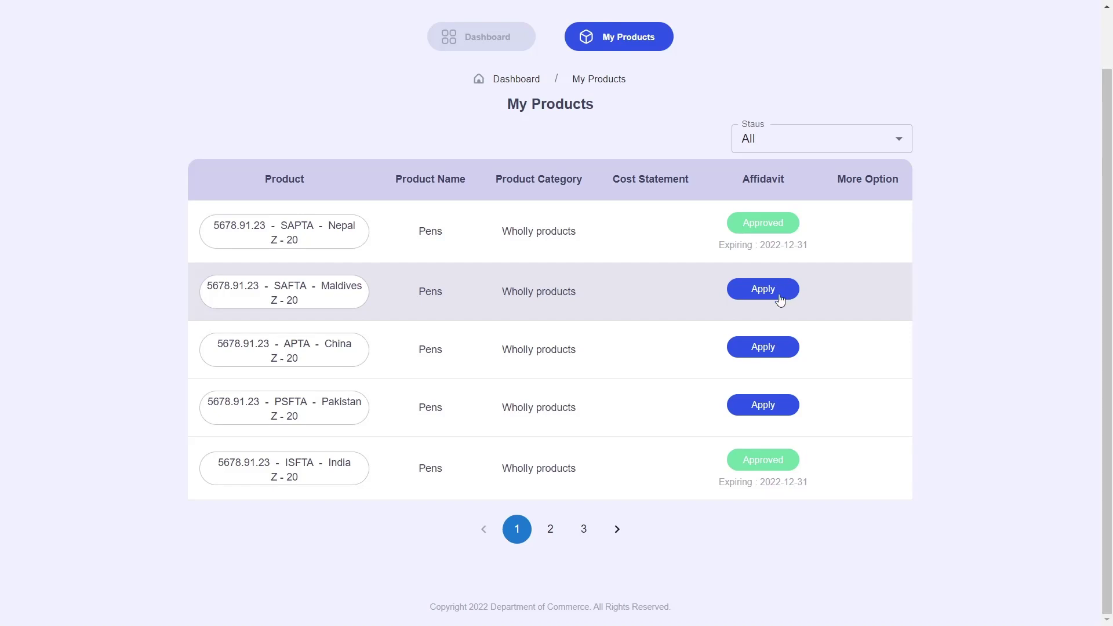
double_click(288, 286)
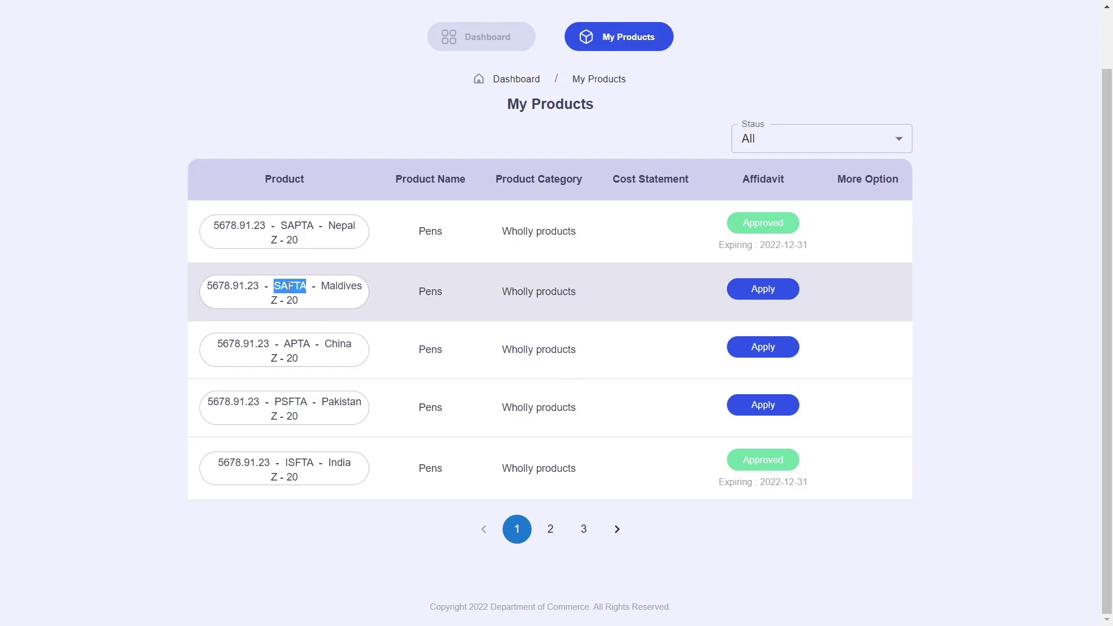
double_click(336, 285)
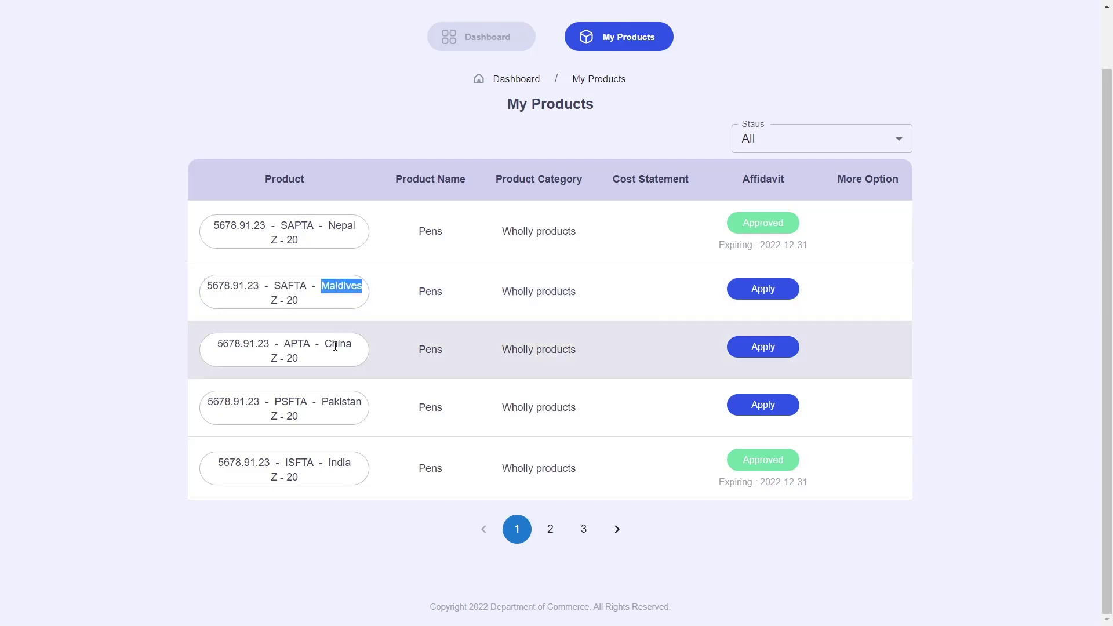
double_click(337, 344)
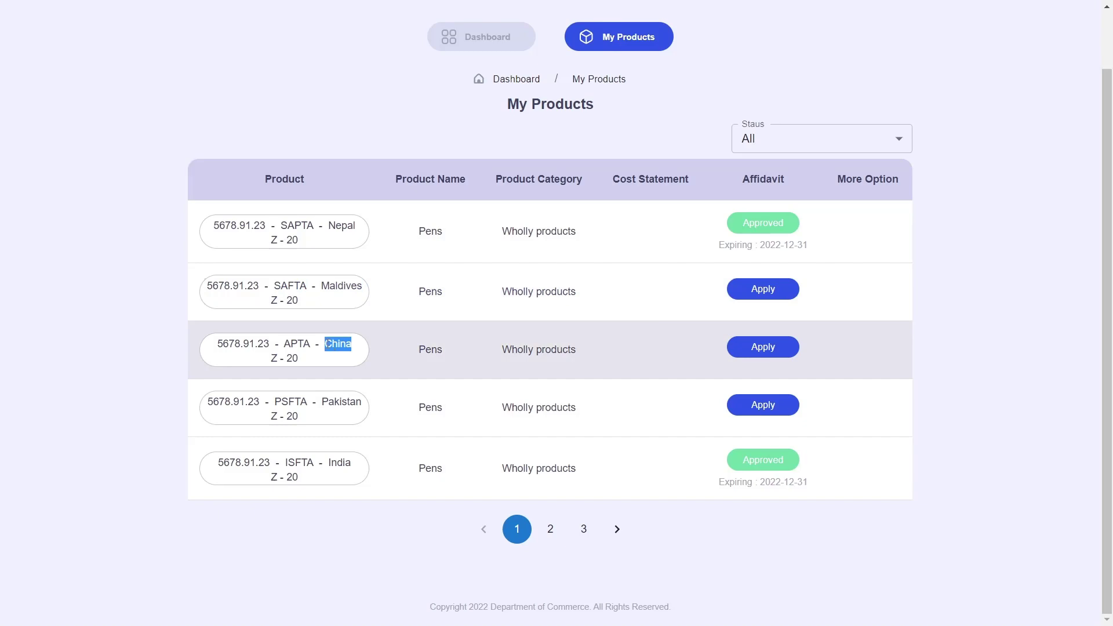
double_click(297, 344)
left_click(768, 299)
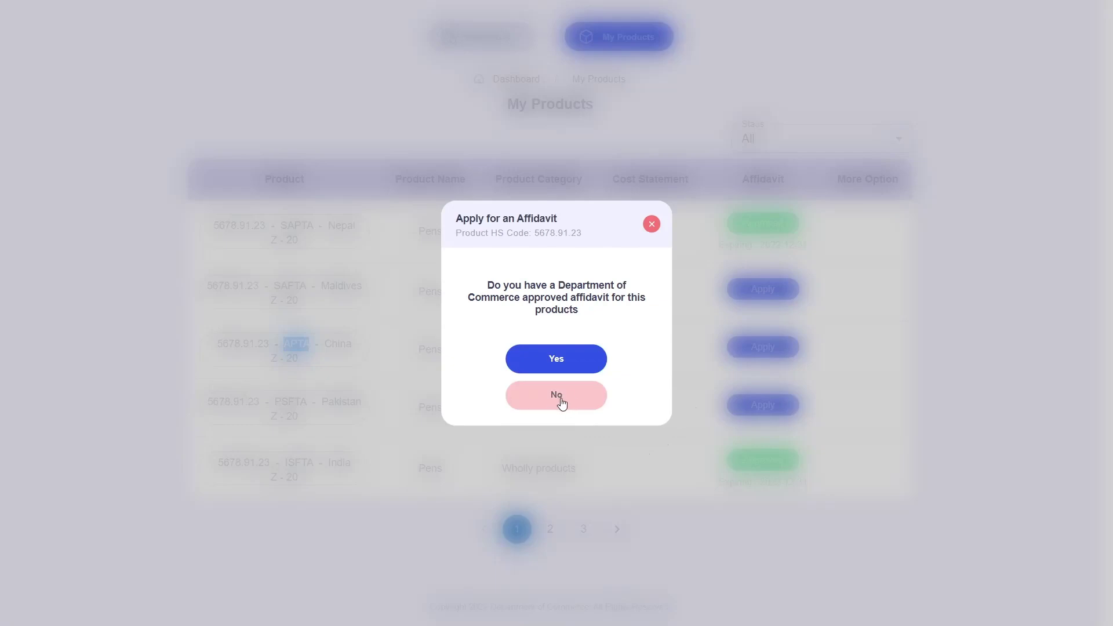
left_click(579, 408)
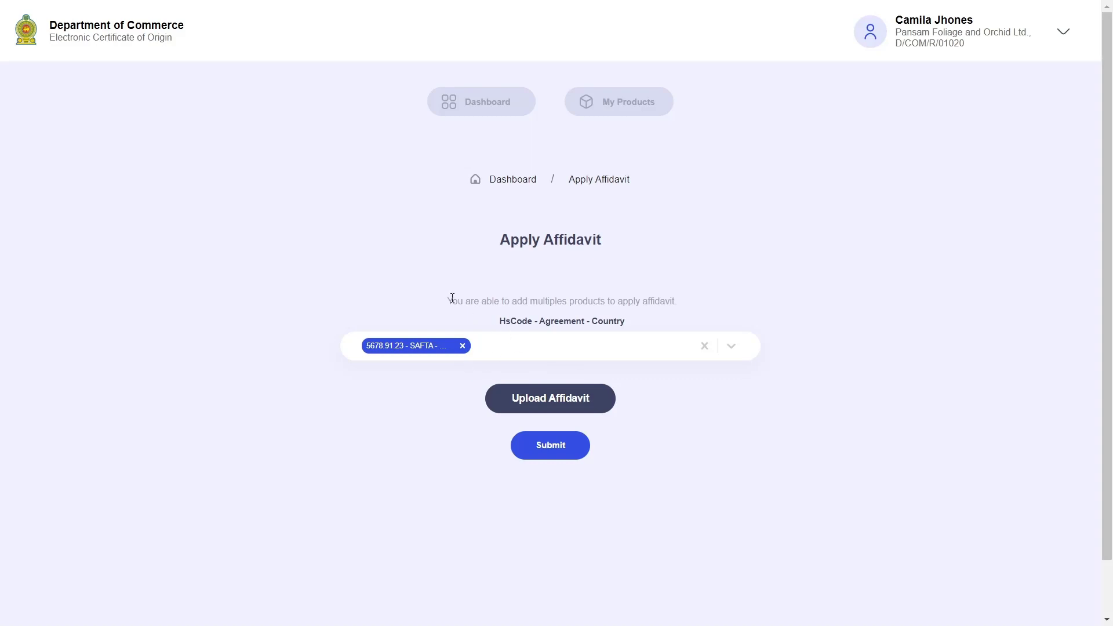
Add the Pakistan entry and 5678.91.23 - APTA - China to the application.
left_click_drag(452, 298, 677, 301)
left_click(694, 298)
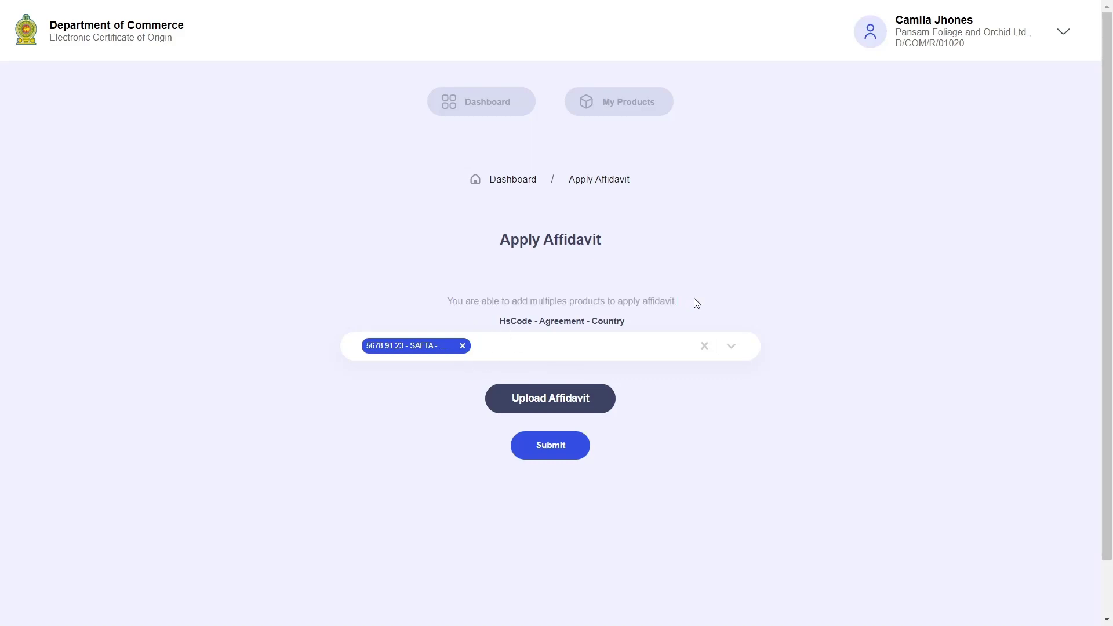
left_click(619, 349)
left_click(476, 386)
left_click(623, 350)
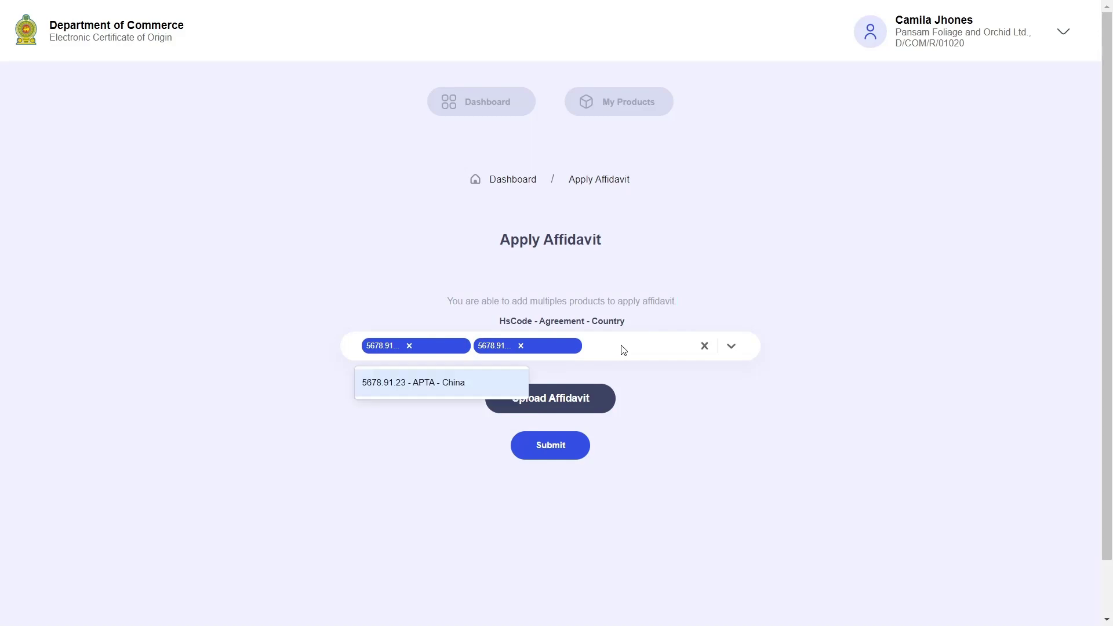
left_click(455, 386)
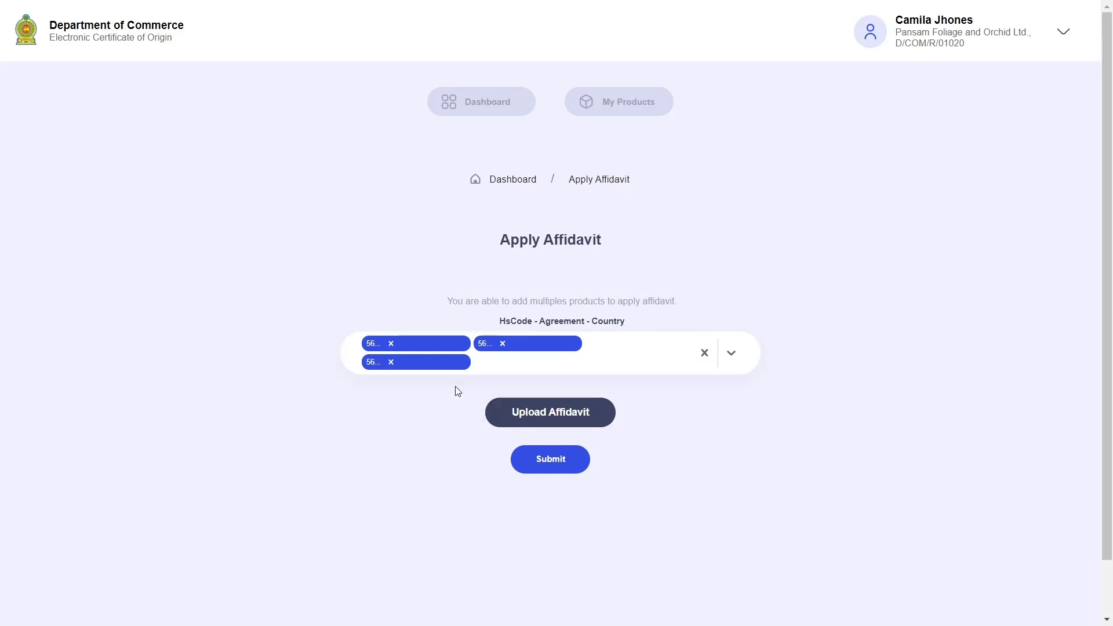
Upload and confirm Affidavit - Copy.pdf as the affidavit file.
left_click(551, 413)
left_click(549, 389)
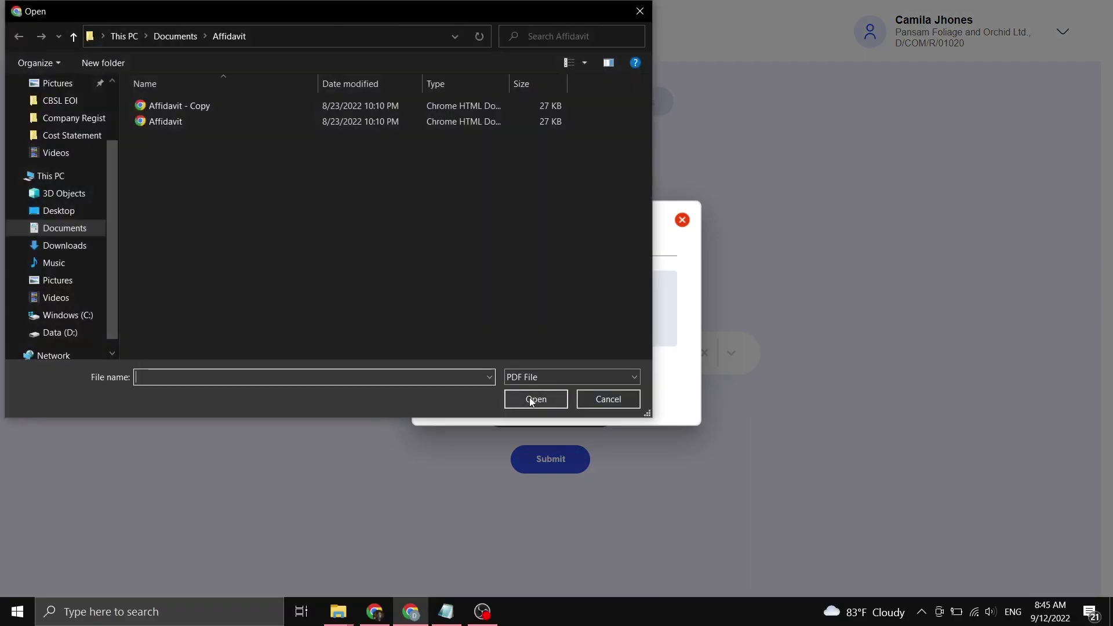
left_click(276, 105)
left_click(520, 399)
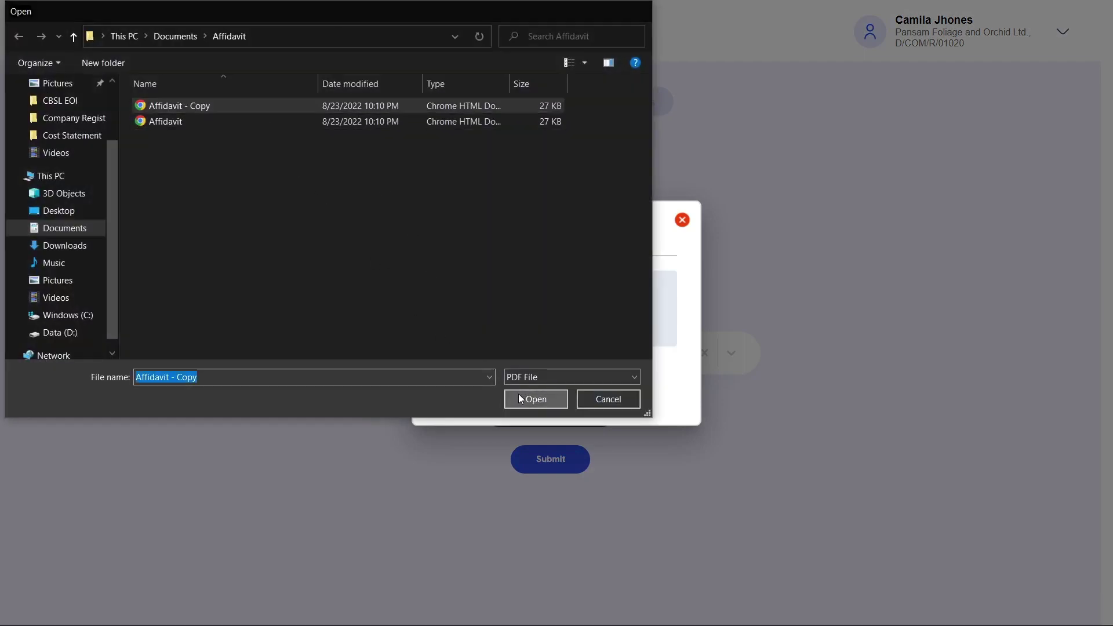
left_click(566, 377)
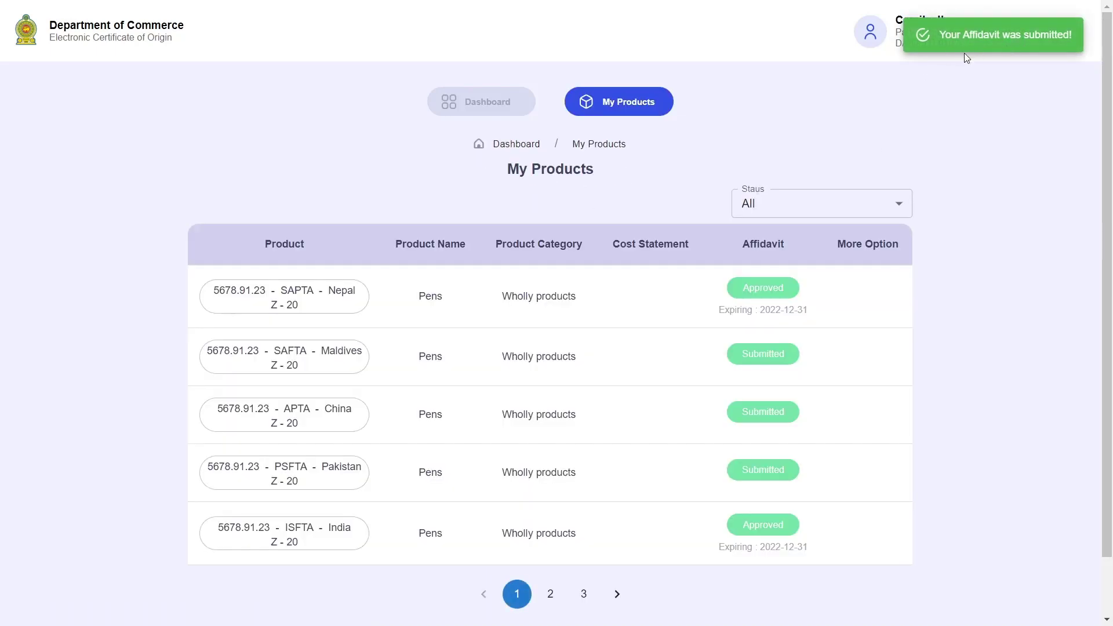
scroll(896, 416, "down", 2)
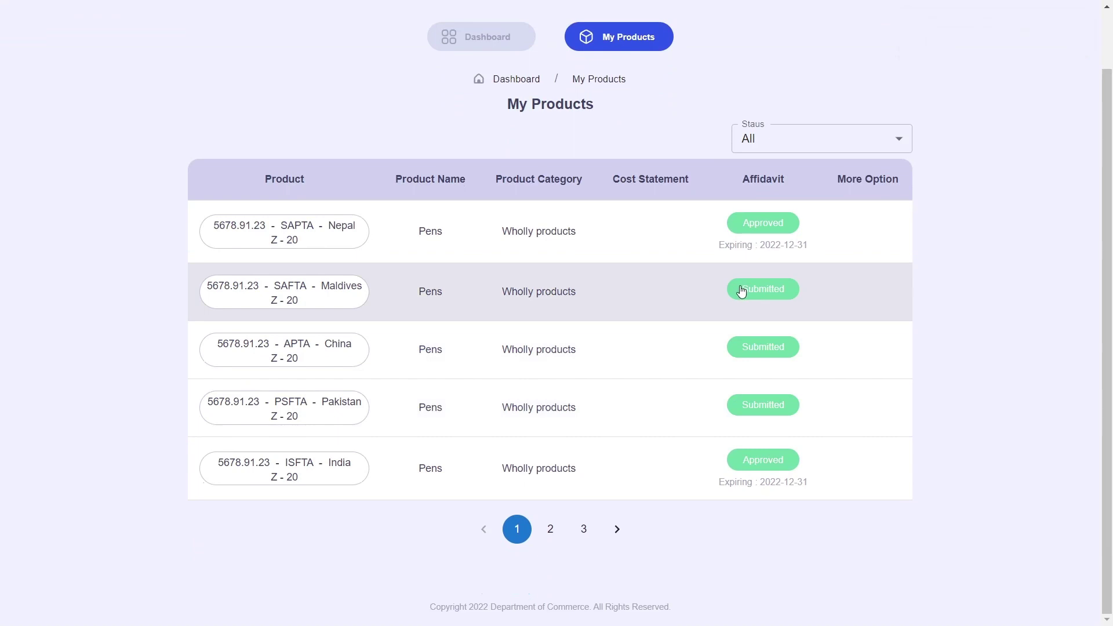
left_click_drag(683, 291, 524, 291)
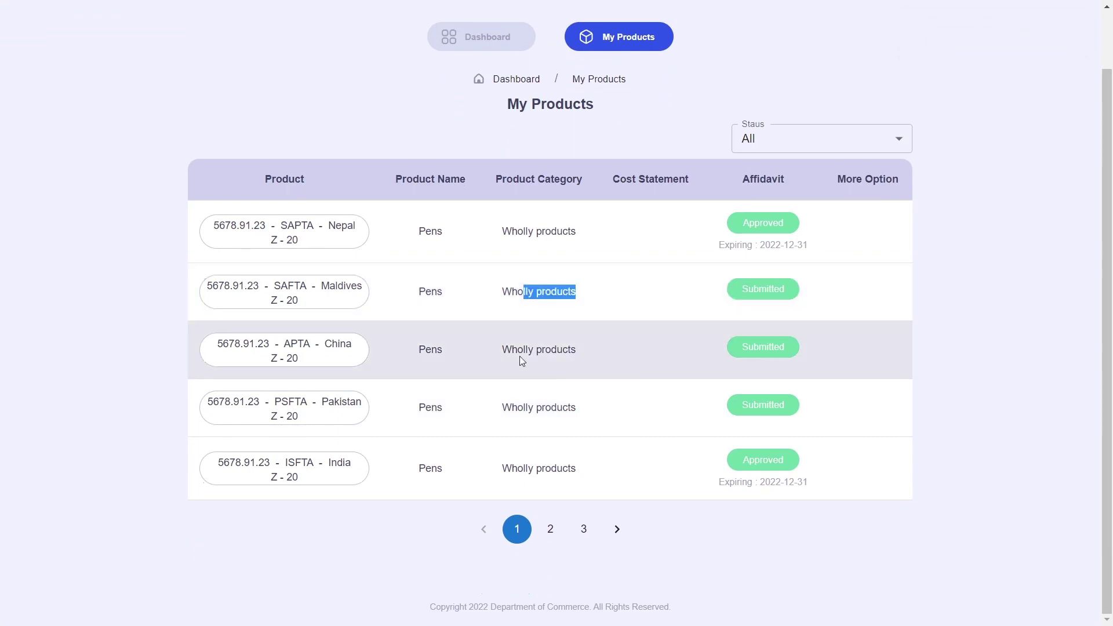
left_click_drag(519, 355, 602, 356)
left_click_drag(500, 407, 749, 425)
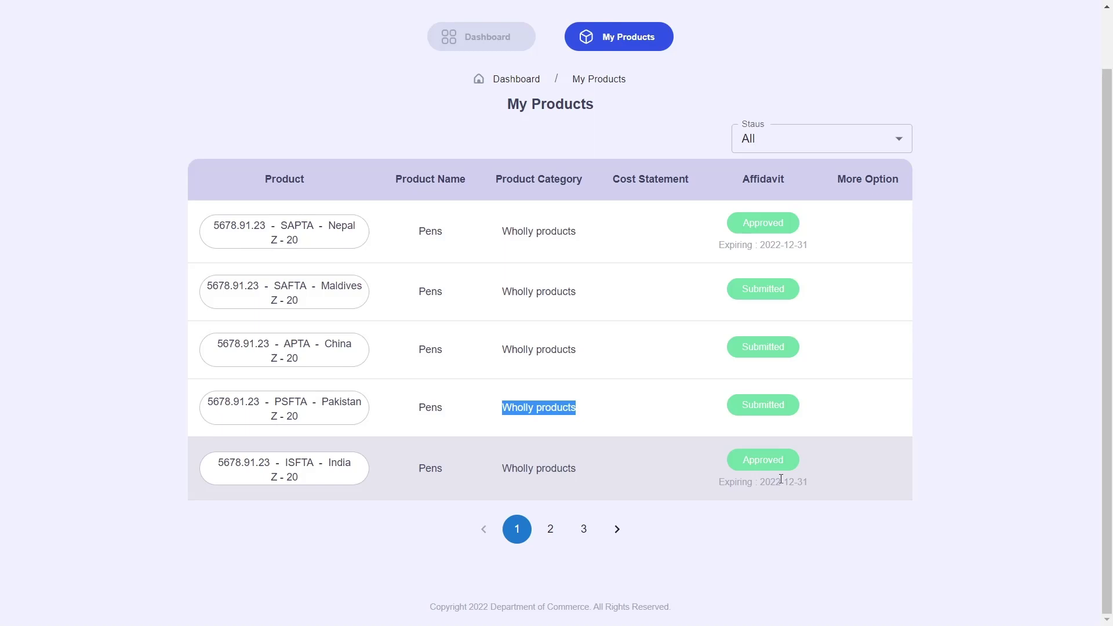
left_click(634, 417)
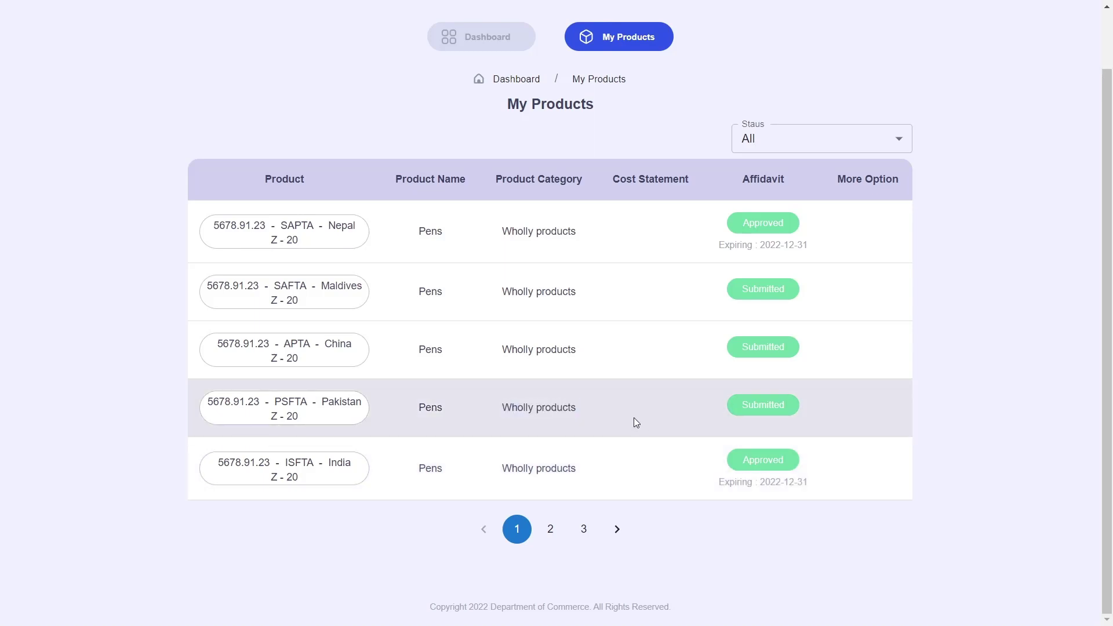
scroll(634, 418, "up", 2)
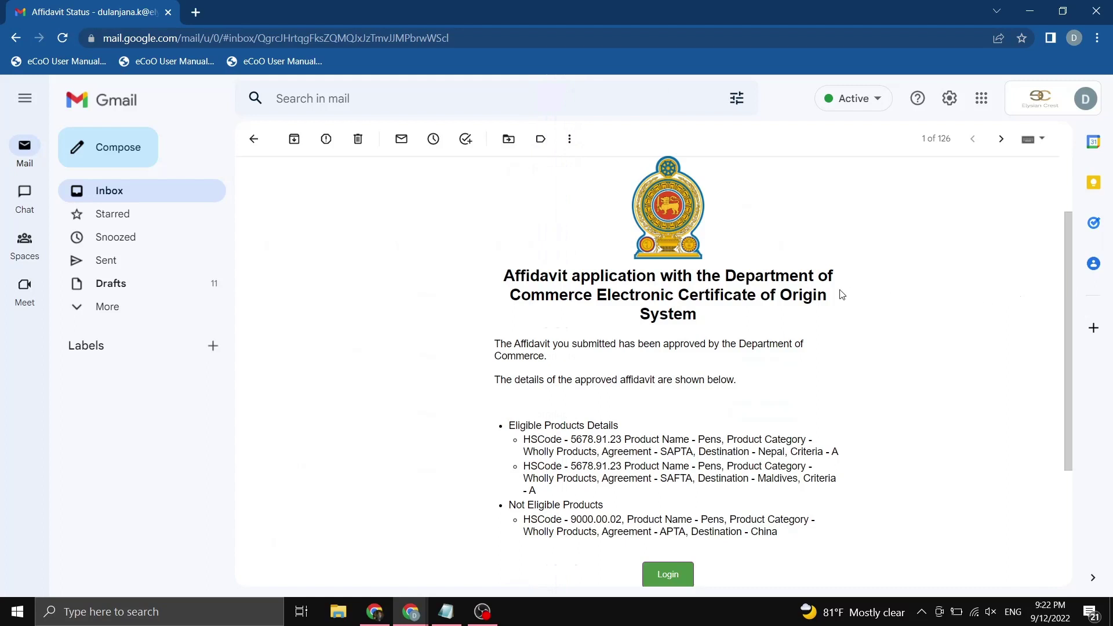
Highlight the Affidavit Status email's headline and its approval sentence while reading.
left_click_drag(515, 276, 782, 282)
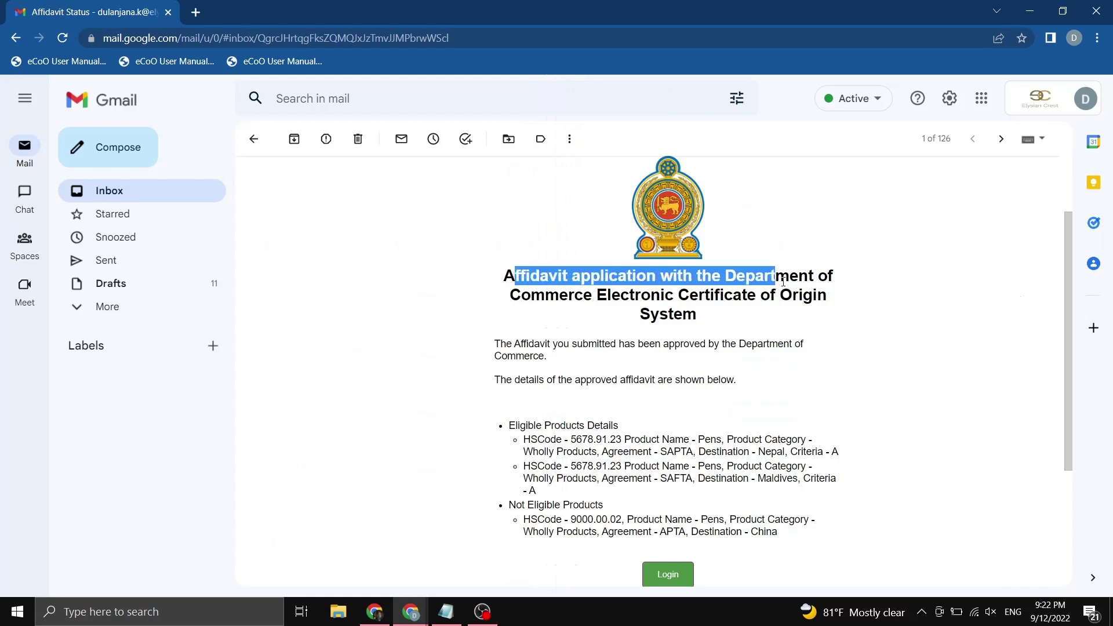
left_click_drag(504, 301, 674, 322)
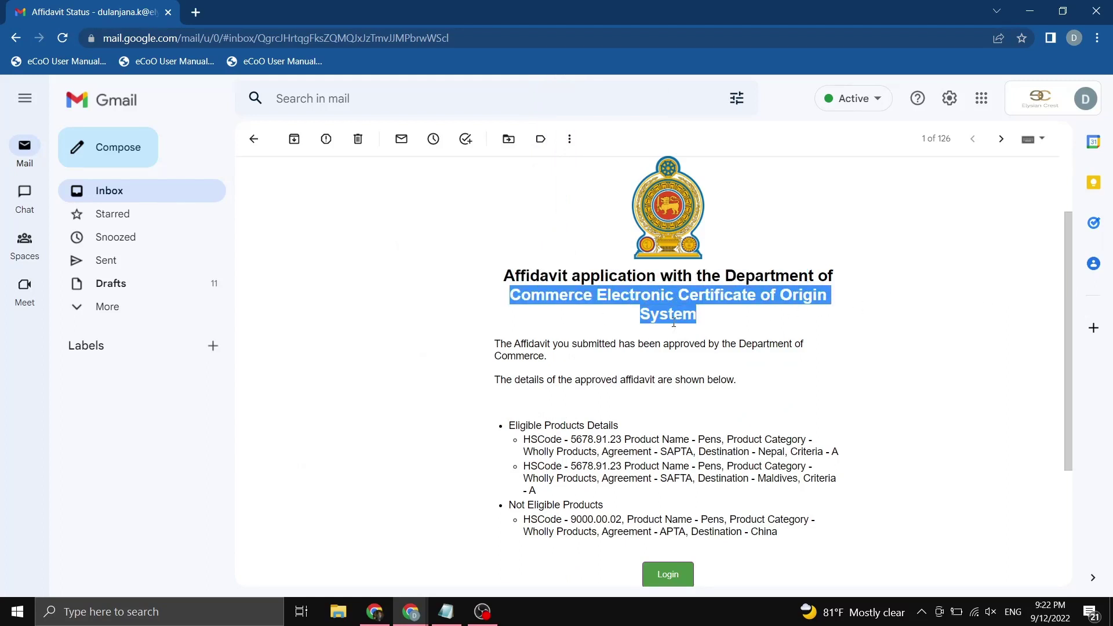
left_click(670, 320)
left_click_drag(510, 343, 705, 346)
left_click(657, 367)
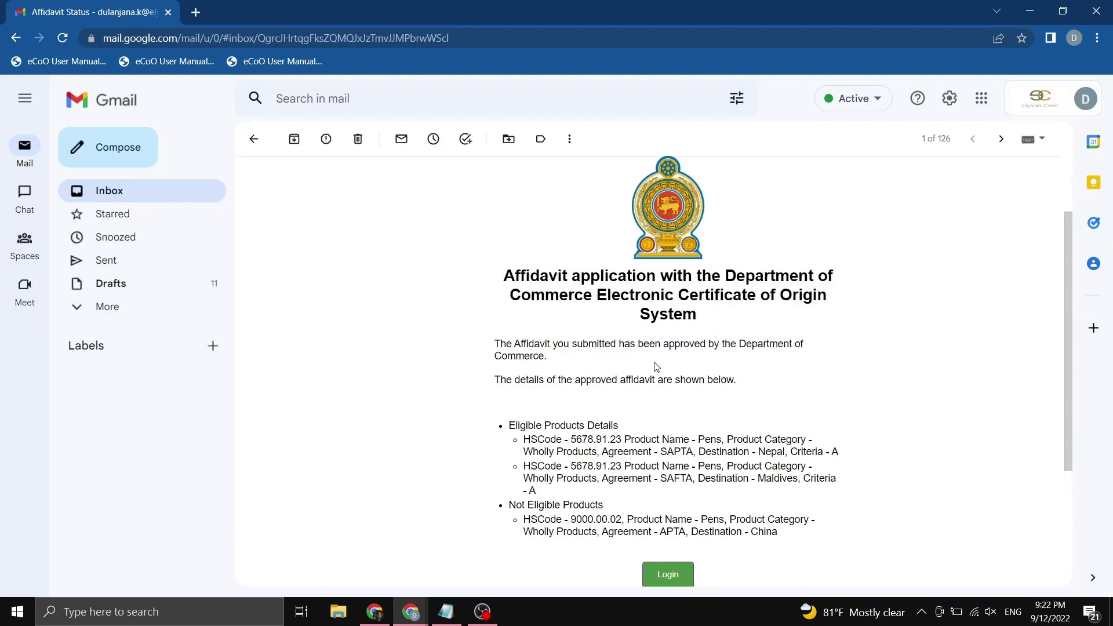
Highlight the product lines: Pens eligible under SAPTA and SAFTA for Maldives, China under APTA not eligible.
scroll(655, 368, "down", 1)
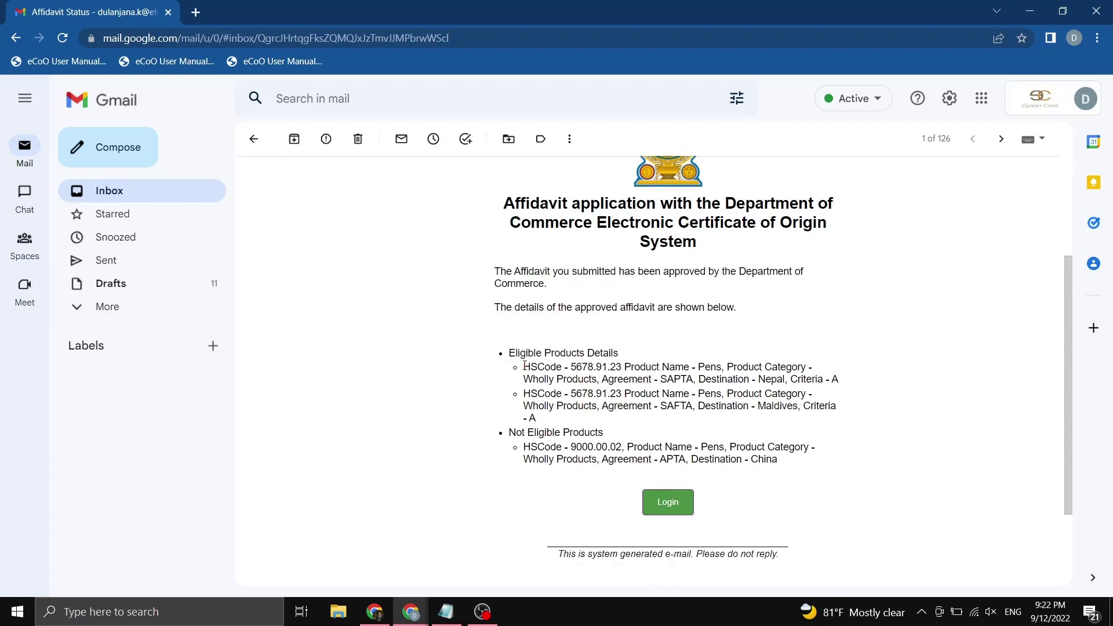
left_click_drag(523, 367, 578, 367)
left_click_drag(523, 394, 570, 395)
left_click_drag(523, 450, 576, 448)
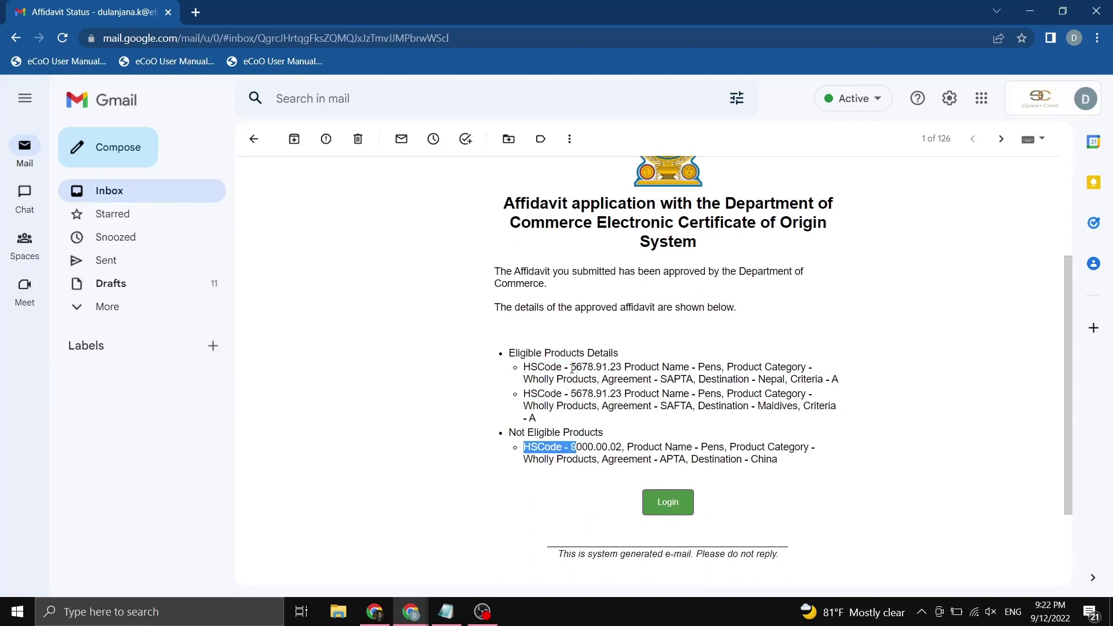
double_click(710, 367)
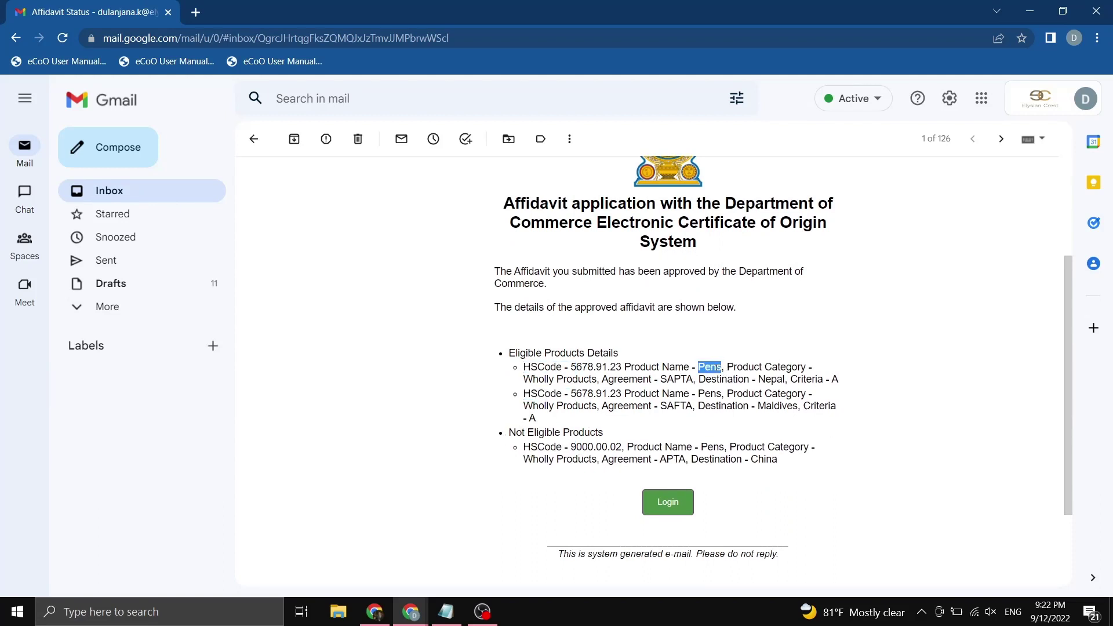
double_click(665, 380)
double_click(768, 371)
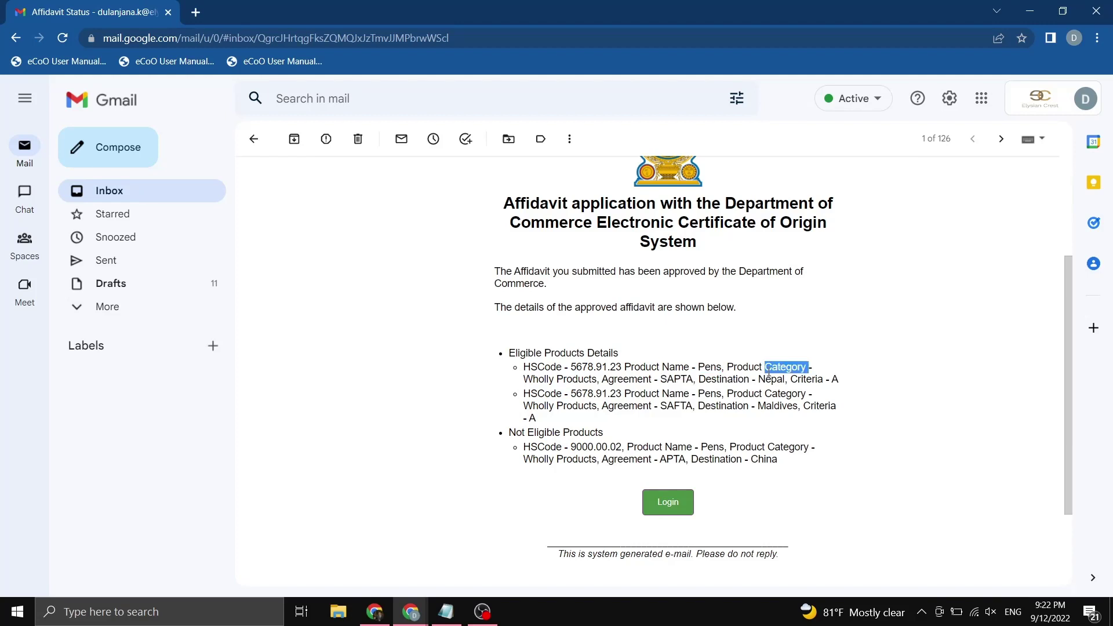
double_click(686, 405)
double_click(777, 407)
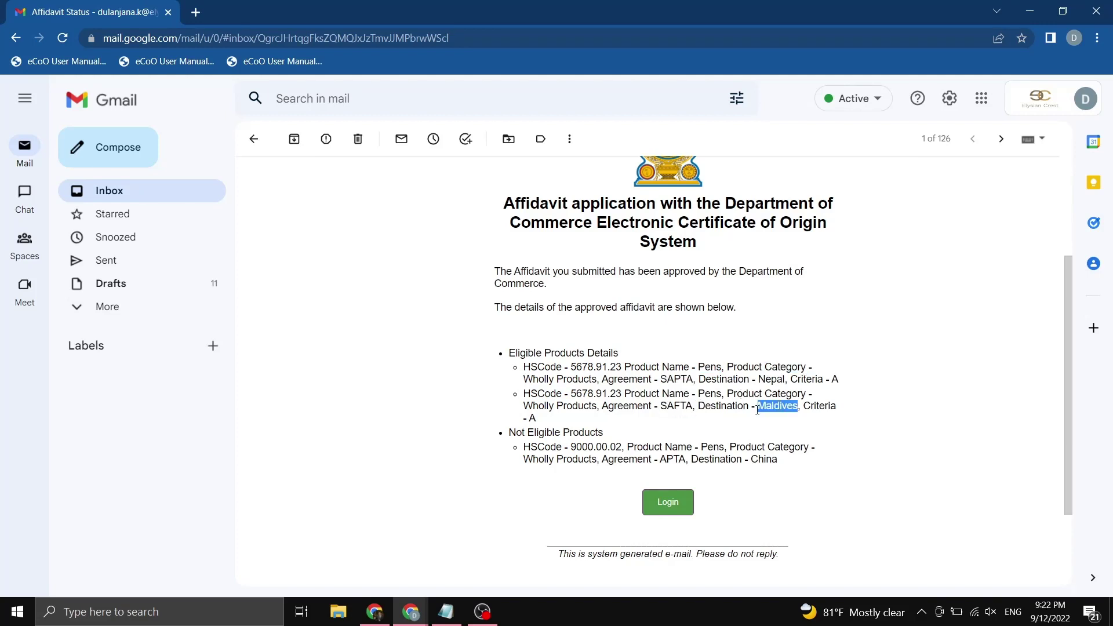
left_click_drag(527, 433, 590, 433)
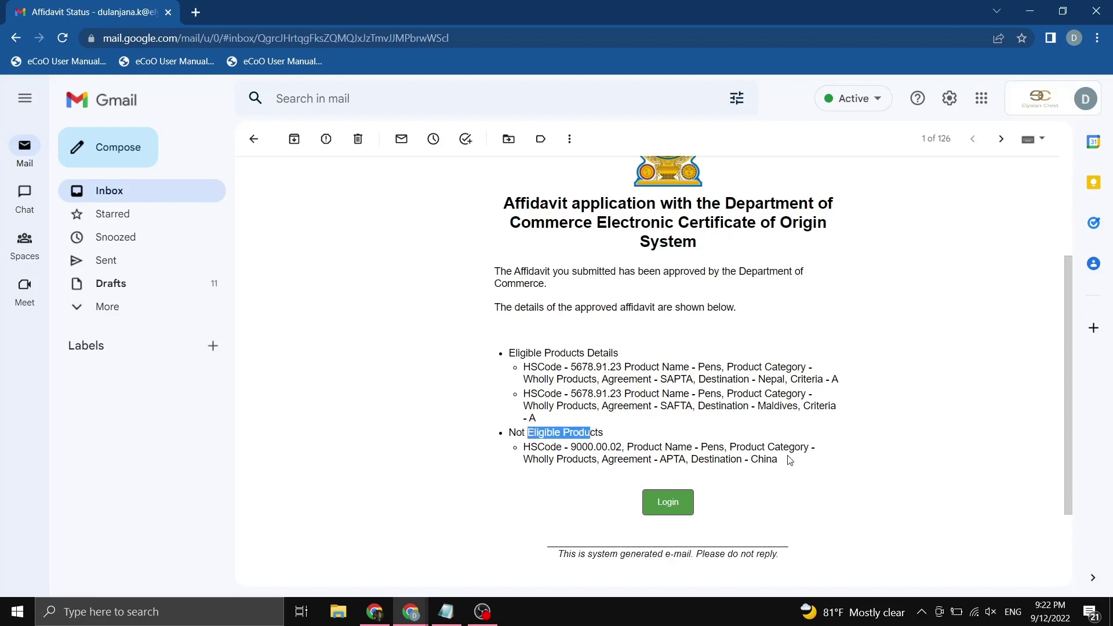
double_click(771, 460)
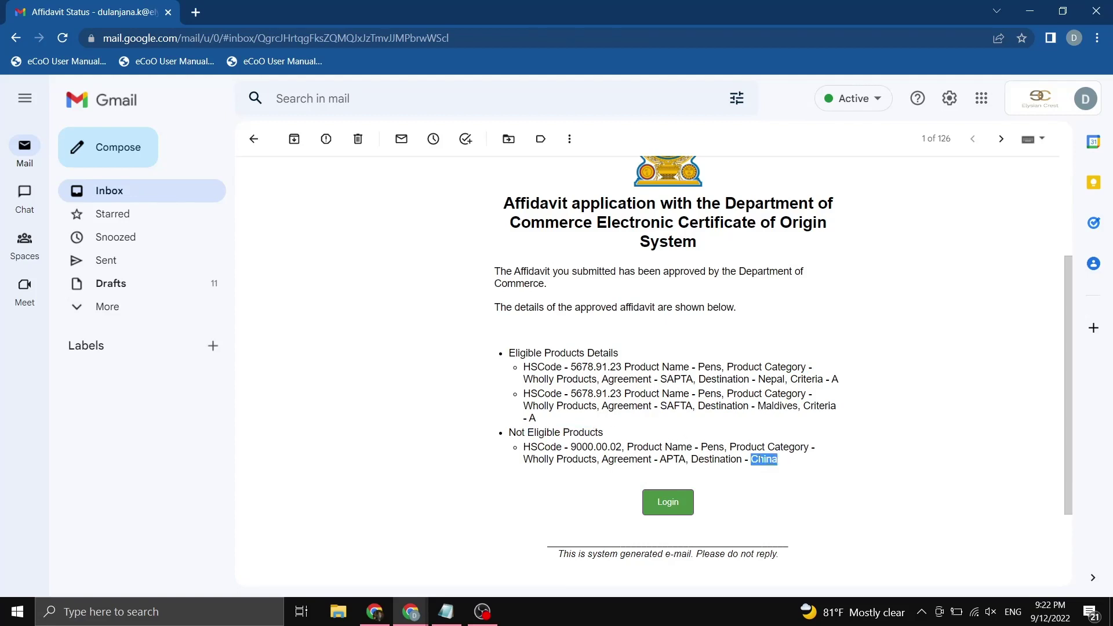
double_click(662, 456)
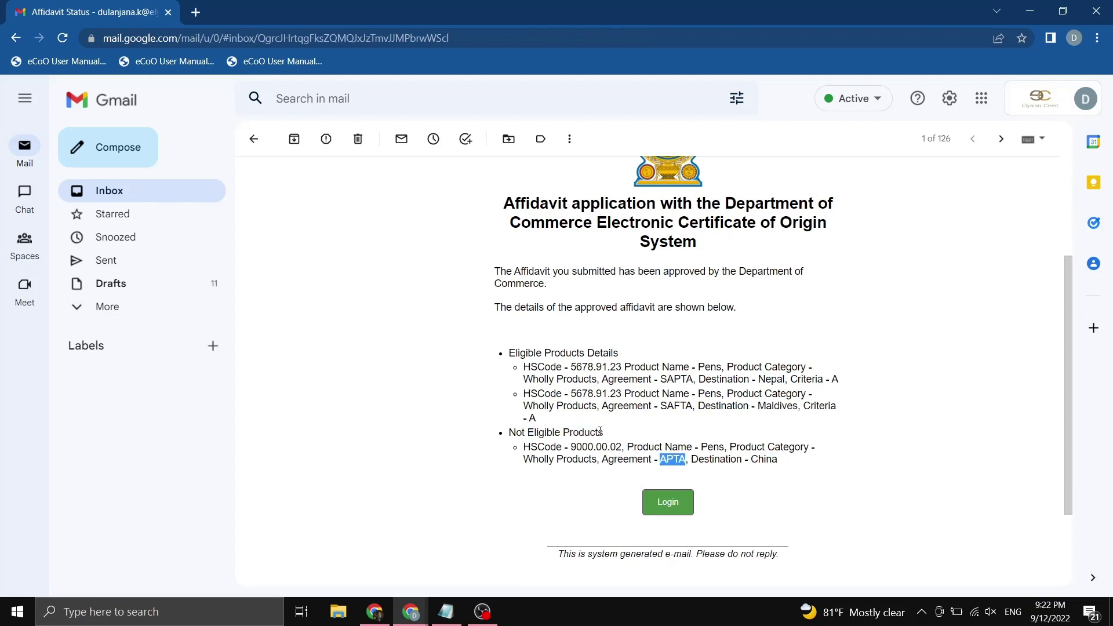
Follow the email's login link, go full screen, and sign in with the exporter's user name and password.
left_click(681, 506)
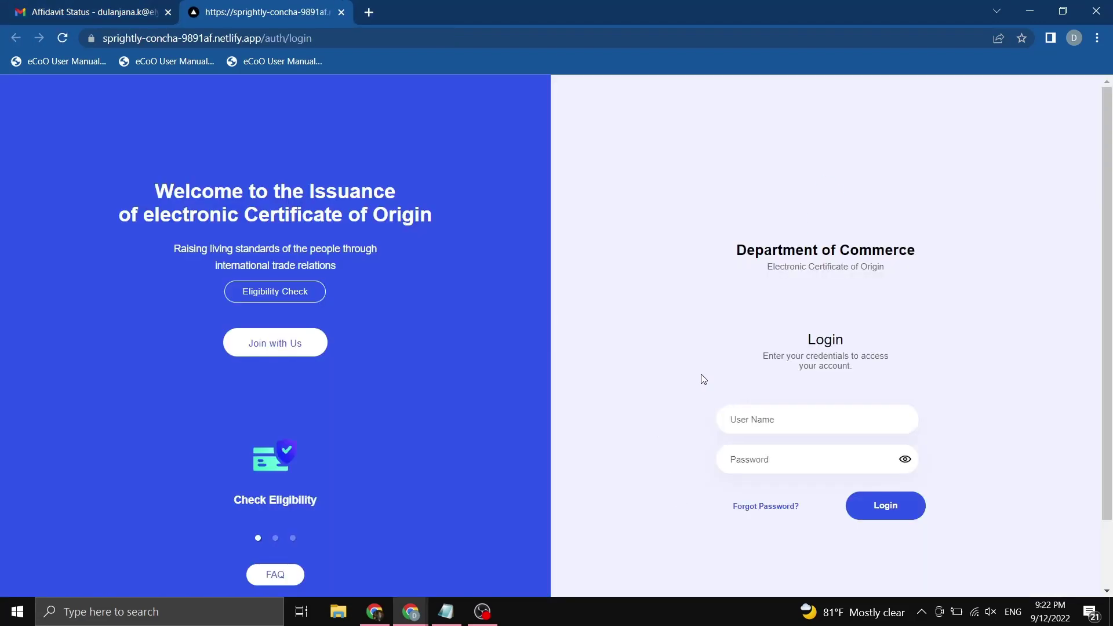
key("F11")
left_click(789, 353)
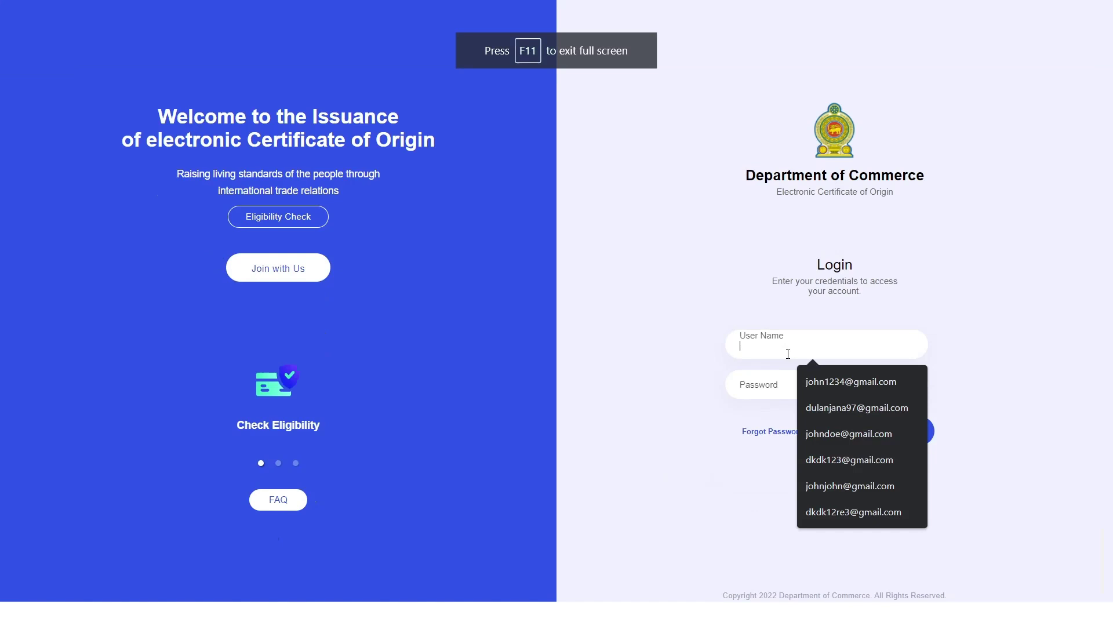
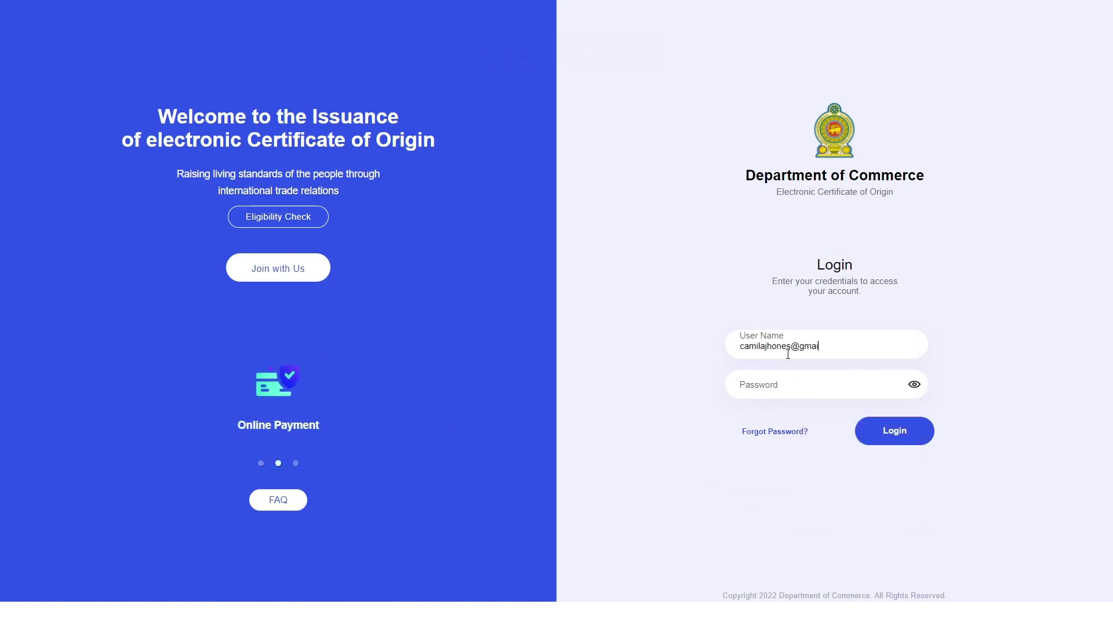
key("Tab")
type("****")
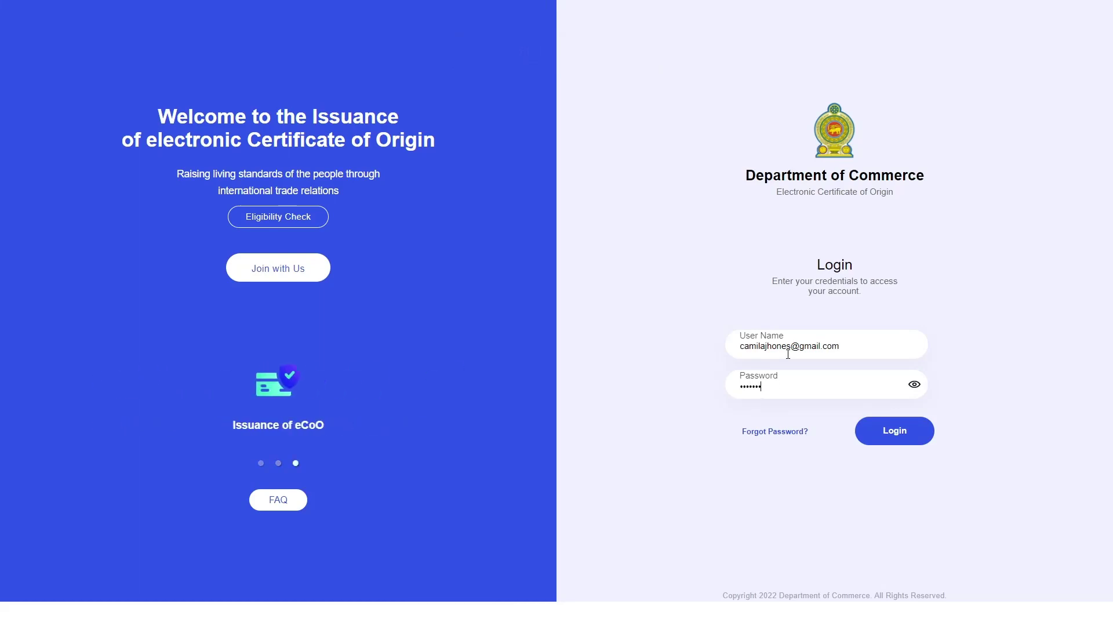
type("***")
left_click(912, 445)
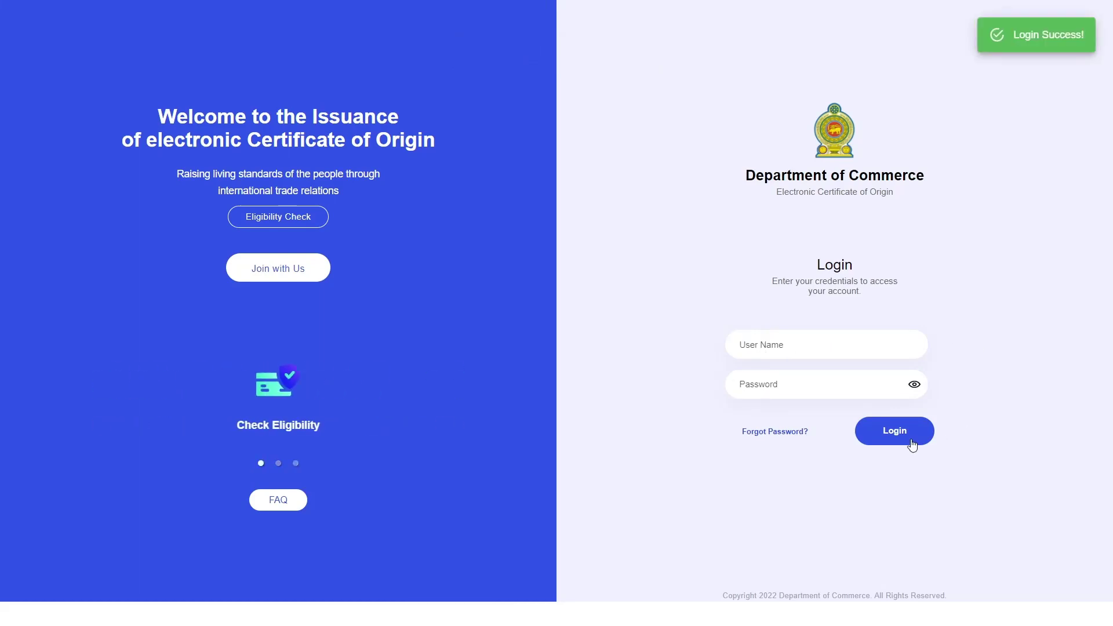
In My Products, review the Nepal and Maldives affidavit expiry dates for Pens.
left_click(600, 104)
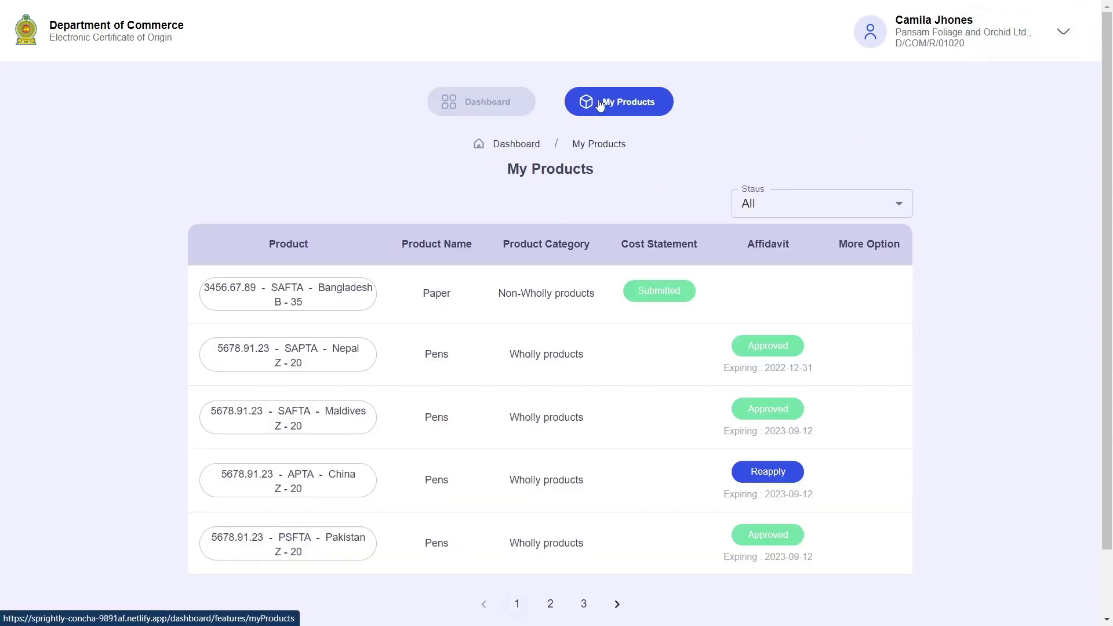
scroll(564, 218, "down", 2)
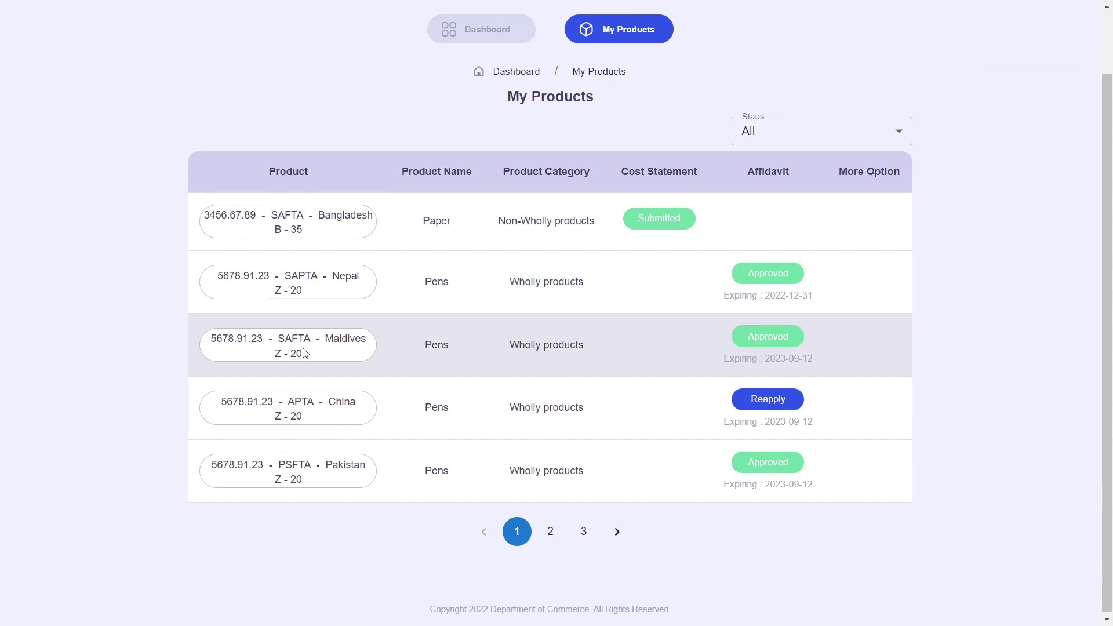
left_click_drag(730, 295, 897, 358)
left_click(795, 367)
Check the China APTA row, start a Reapply for it, then close the prompt unanswered.
double_click(344, 400)
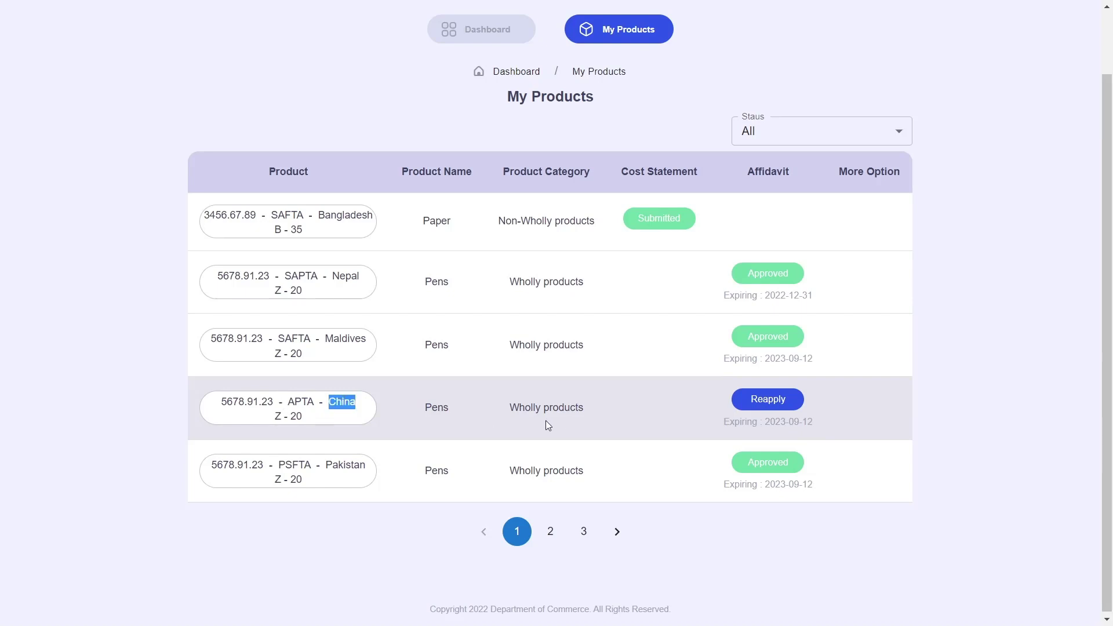
double_click(564, 410)
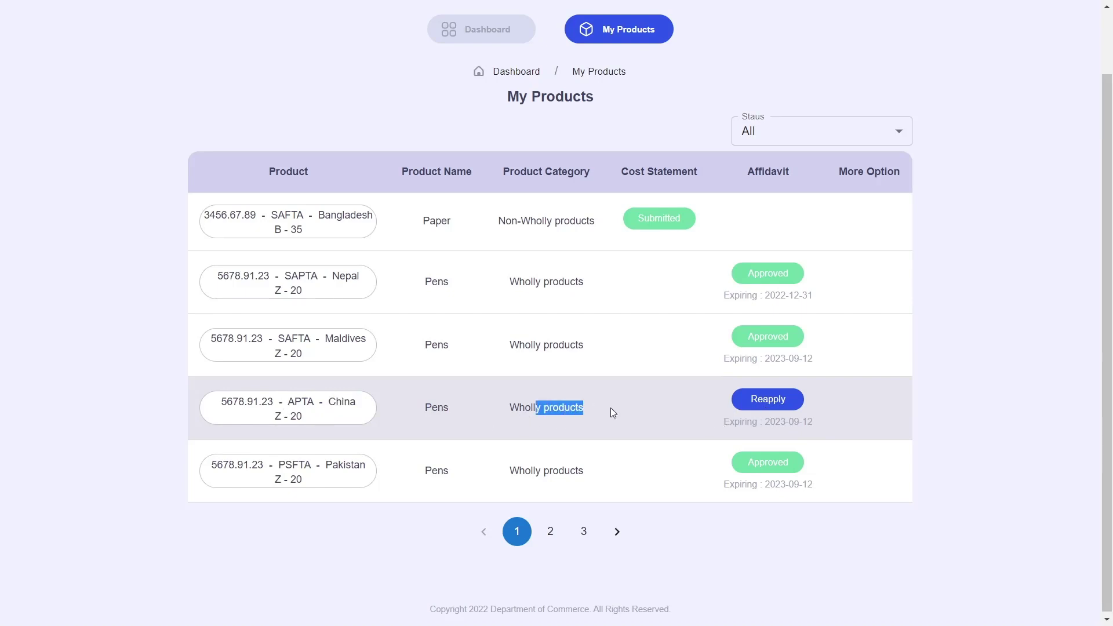
left_click(612, 408)
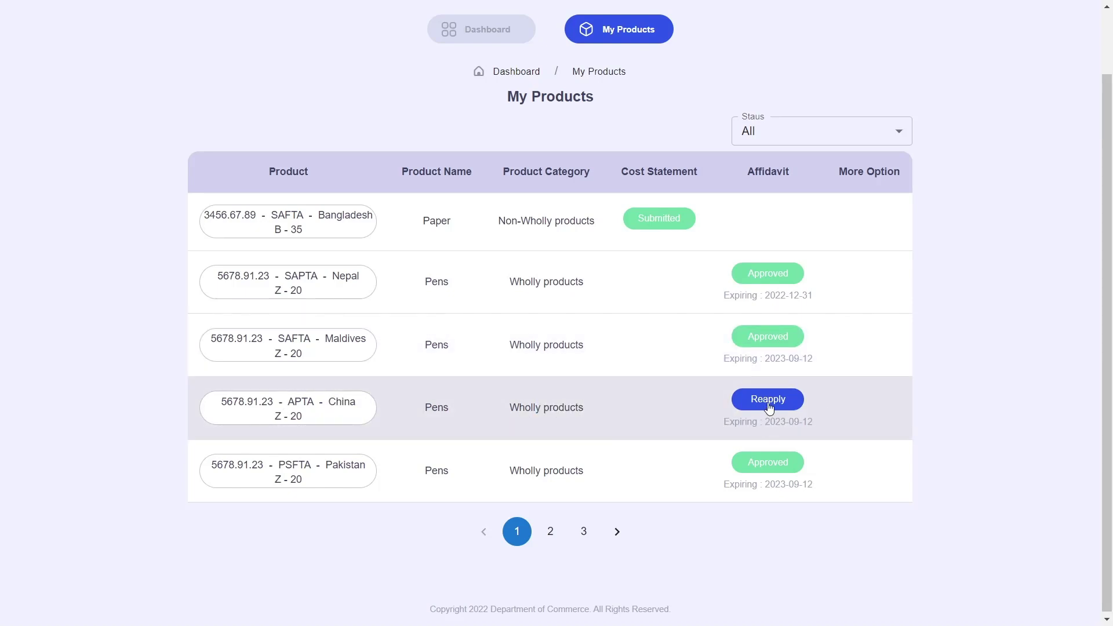
left_click(767, 402)
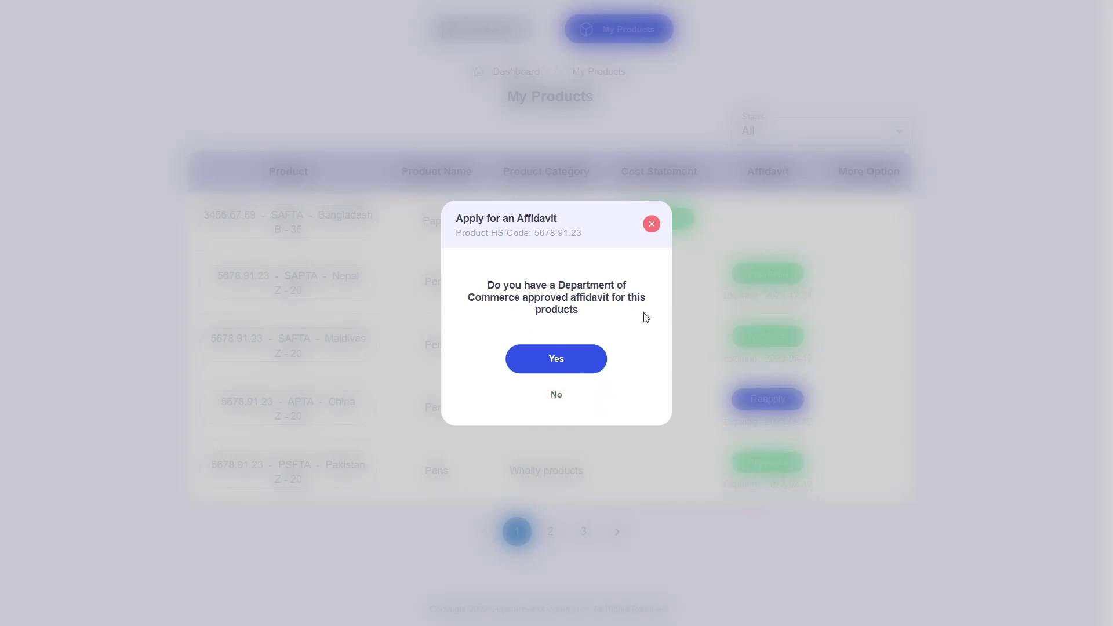
left_click(650, 226)
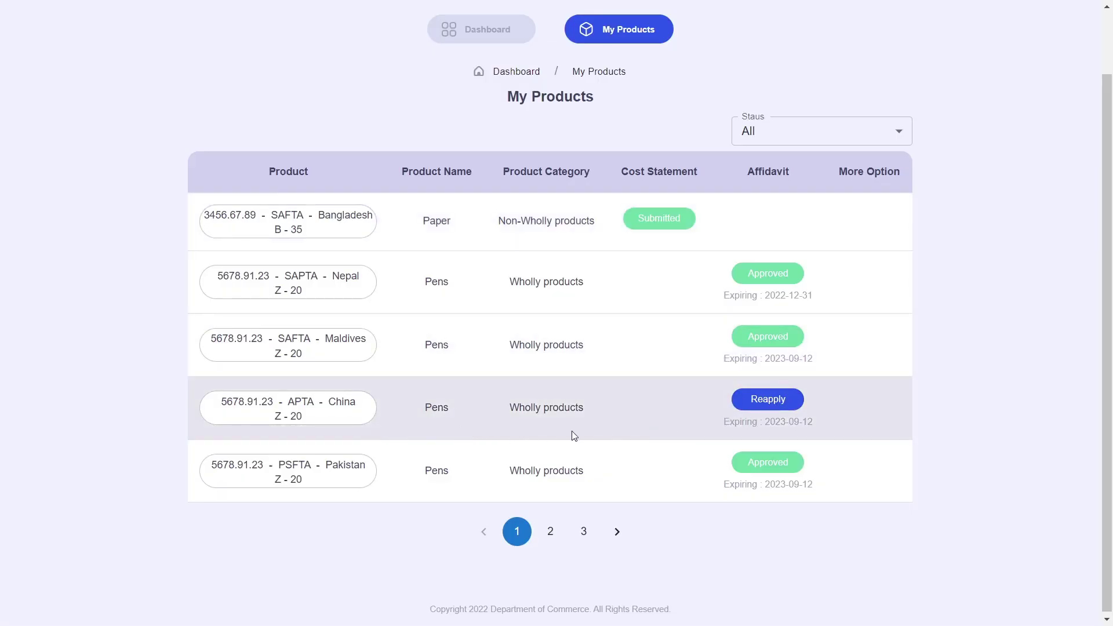
Go back from My Products to the Exporter Dashboard.
scroll(592, 433, "up", 2)
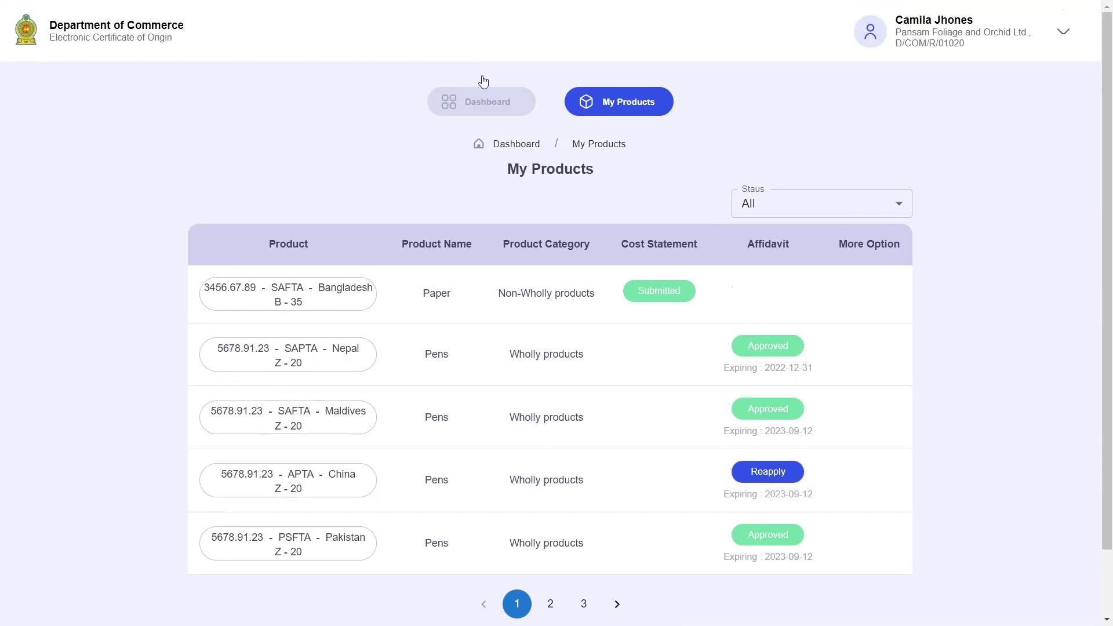
left_click(481, 102)
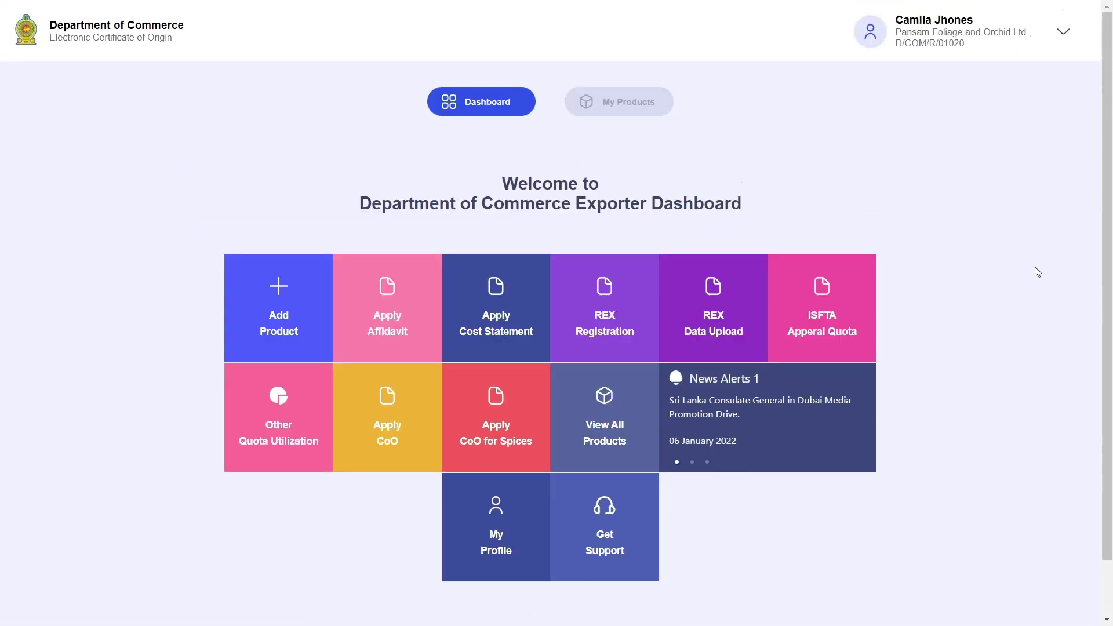